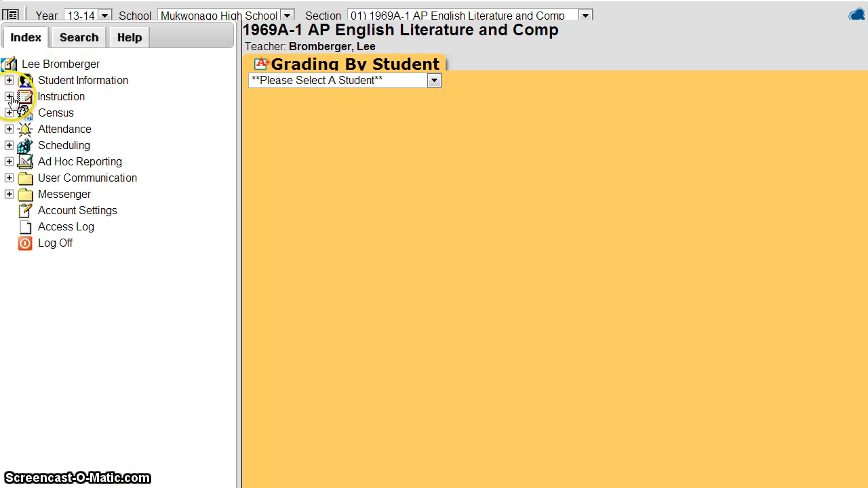
Step: Open Grades Messenger from Instruction > Messenger in the Index tree
{"action": "left_click", "coordinate": [9, 97]}
{"action": "left_click", "coordinate": [25, 277]}
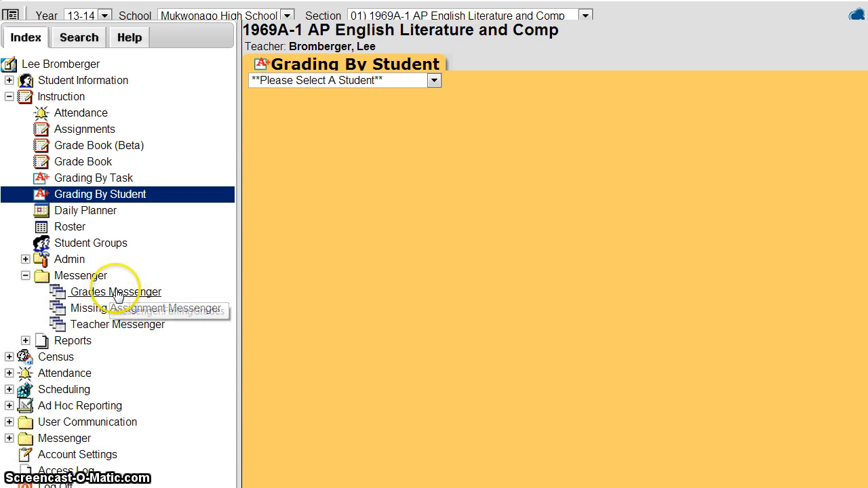
{"action": "left_click", "coordinate": [121, 293]}
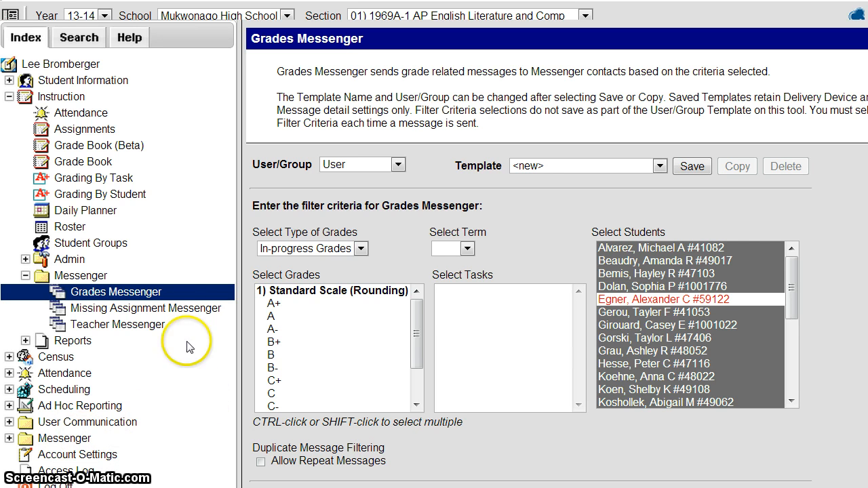
Step: Reload Grades Messenger and collapse the Index pane so the form fills the window
{"action": "left_click", "coordinate": [99, 293]}
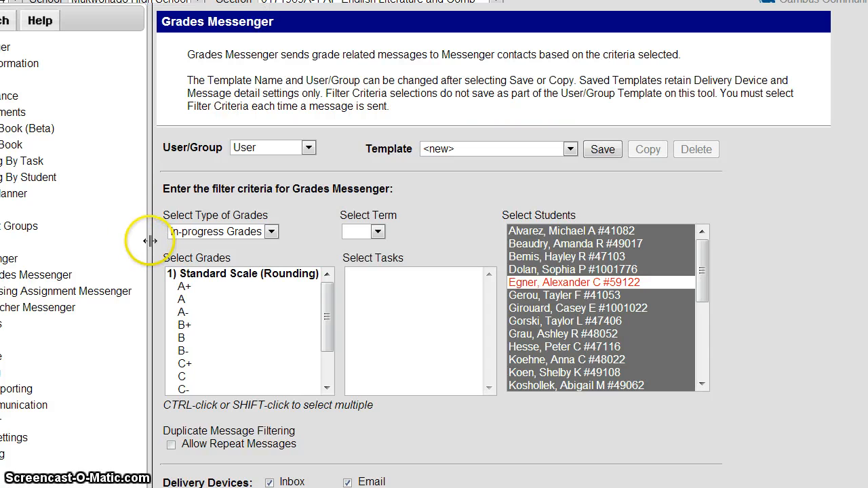
{"action": "left_click_drag", "start_coordinate": [150, 240], "coordinate": [6, 237]}
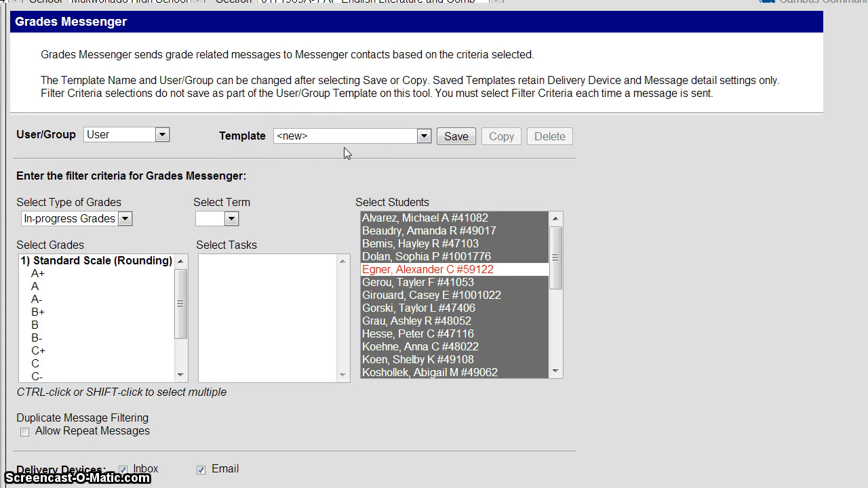
Step: Keep In-progress Grades as the grade type and choose Qtr 1 as the term
{"action": "left_click", "coordinate": [70, 220]}
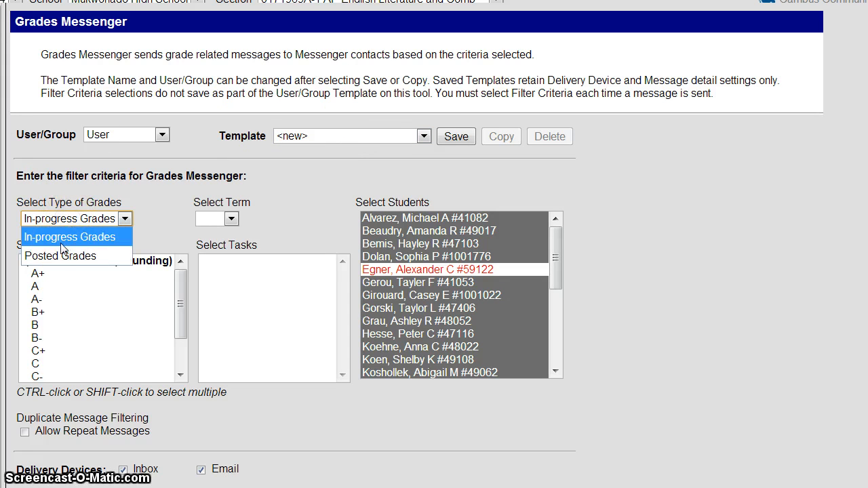
{"action": "left_click", "coordinate": [76, 245]}
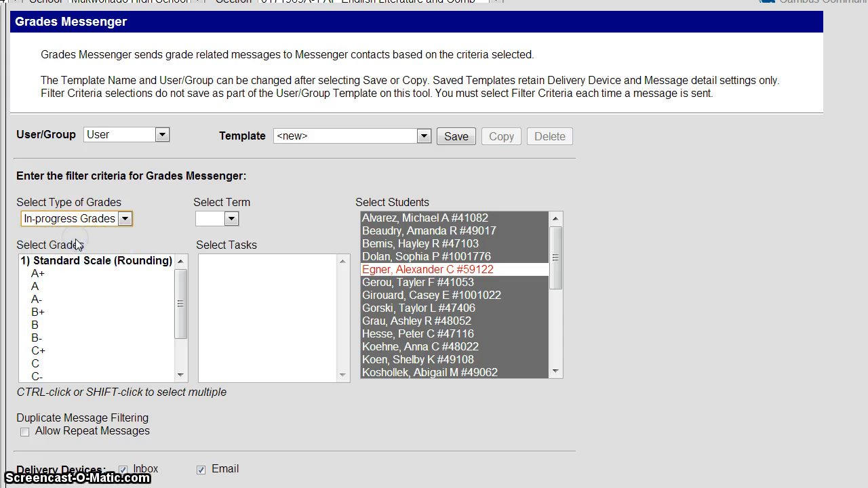
{"action": "left_click", "coordinate": [228, 218]}
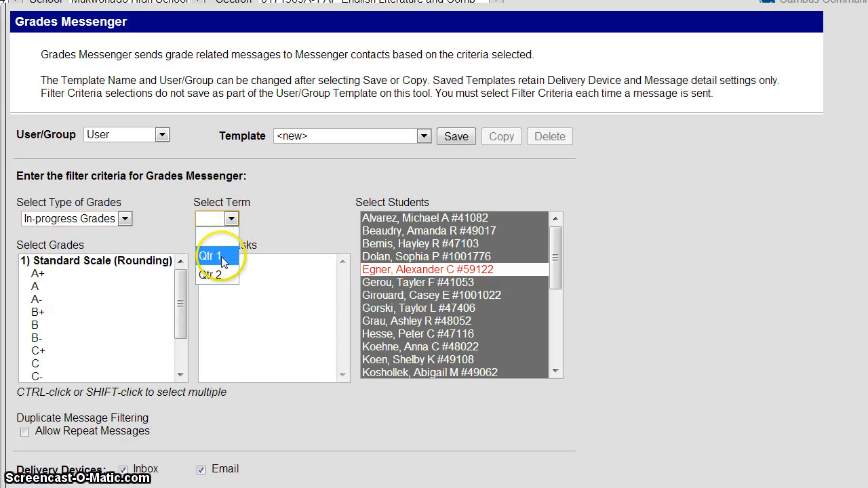
{"action": "left_click", "coordinate": [220, 258]}
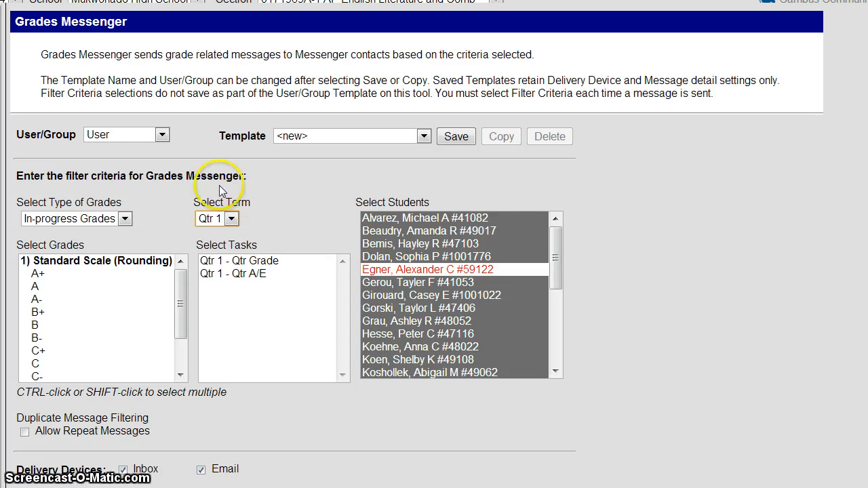
Step: Select grades A+ through B- in the Select Grades list
{"action": "mouse_move", "coordinate": [177, 311]}
{"action": "left_mouse_down"}
{"action": "mouse_move", "coordinate": [175, 346]}
{"action": "mouse_move", "coordinate": [181, 314]}
{"action": "left_mouse_up"}
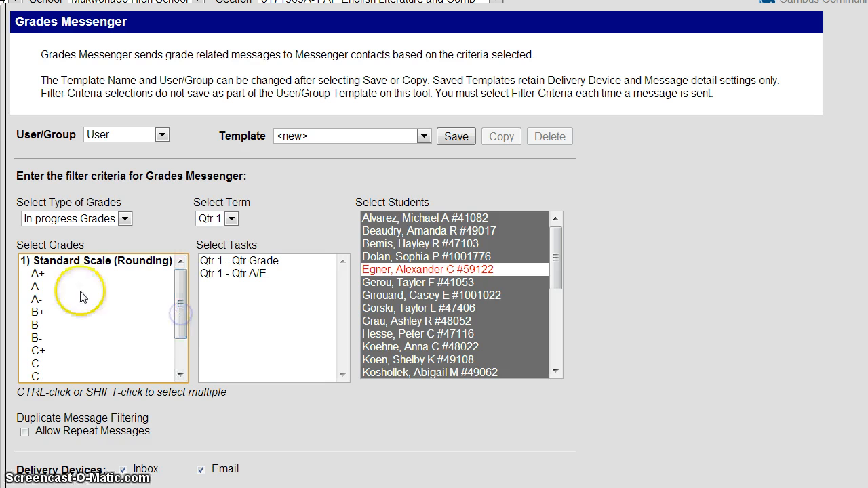
{"action": "left_click_drag", "start_coordinate": [46, 276], "coordinate": [40, 337]}
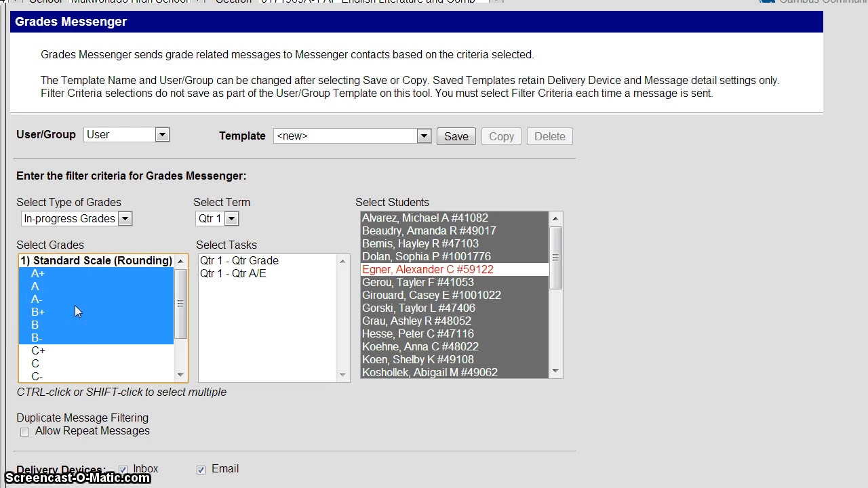
{"action": "left_click", "coordinate": [104, 352]}
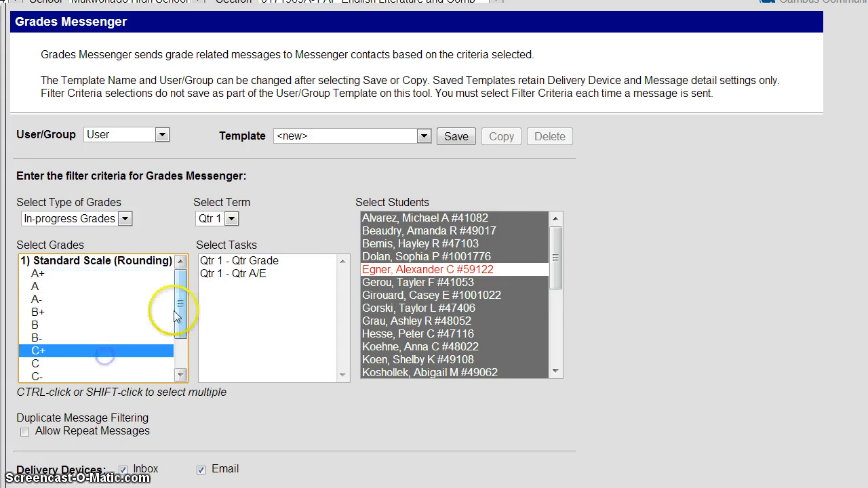
{"action": "left_click_drag", "start_coordinate": [181, 310], "coordinate": [179, 339]}
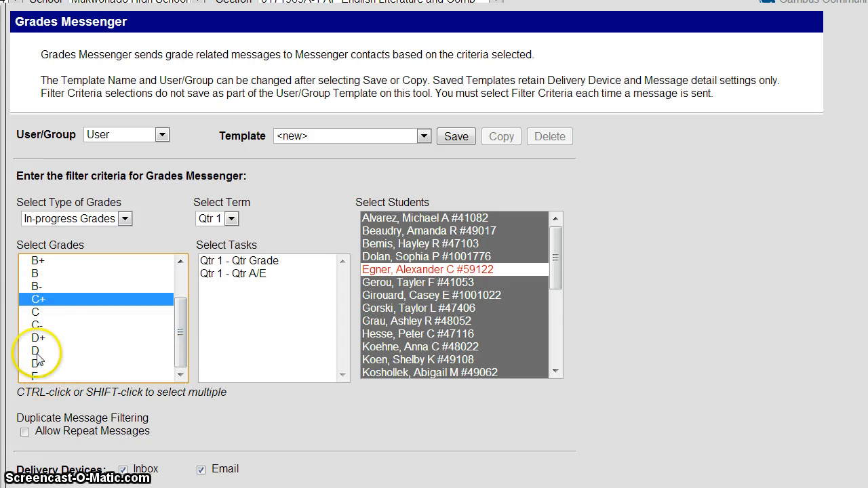
{"action": "left_click_drag", "start_coordinate": [43, 337], "coordinate": [35, 380]}
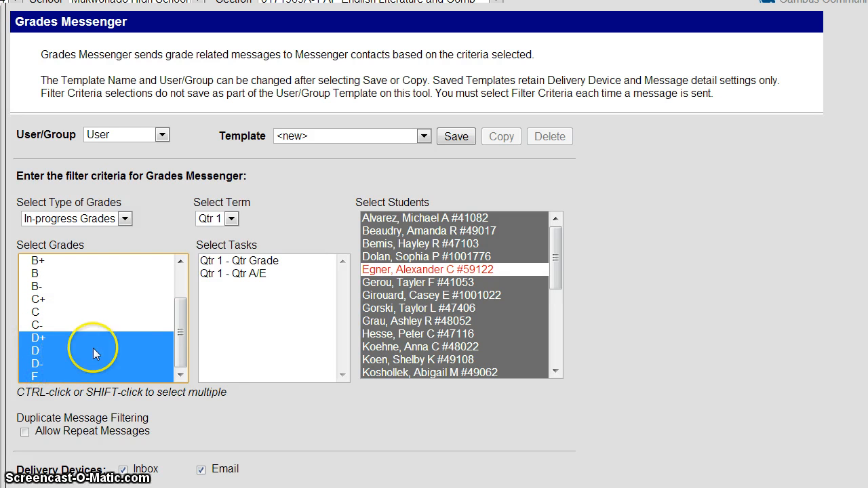
{"action": "left_click_drag", "start_coordinate": [181, 331], "coordinate": [178, 305]}
{"action": "left_click_drag", "start_coordinate": [35, 274], "coordinate": [68, 348]}
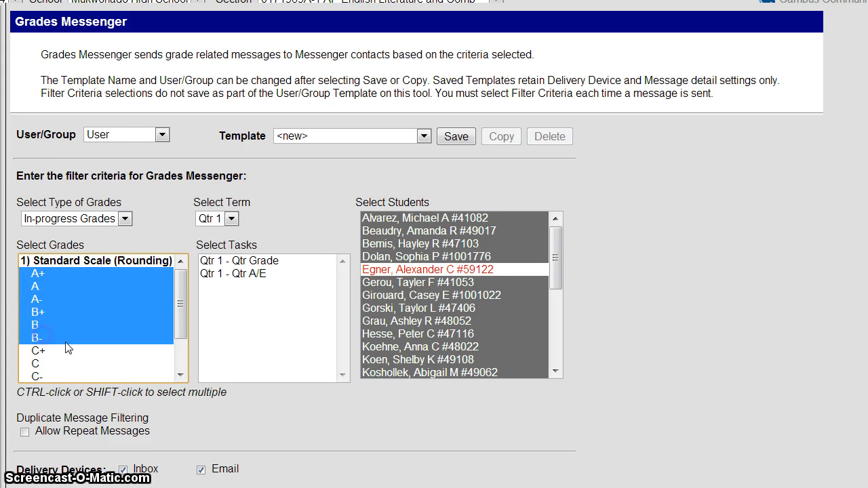
{"action": "scroll", "coordinate": [68, 347], "scroll_direction": "down", "scroll_amount": 3}
{"action": "scroll", "coordinate": [136, 258], "scroll_direction": "up", "scroll_amount": 3}
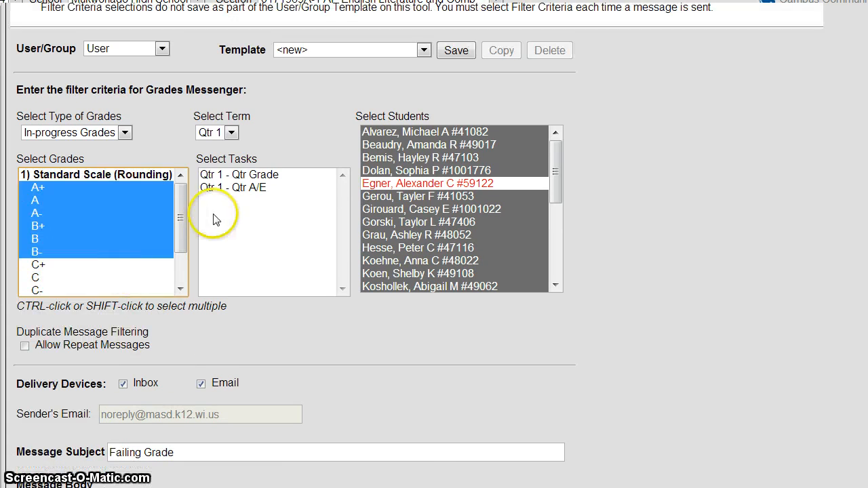
Step: Choose the Qtr 1 - Qtr Grade task and pick several students as recipients
{"action": "left_click", "coordinate": [259, 176]}
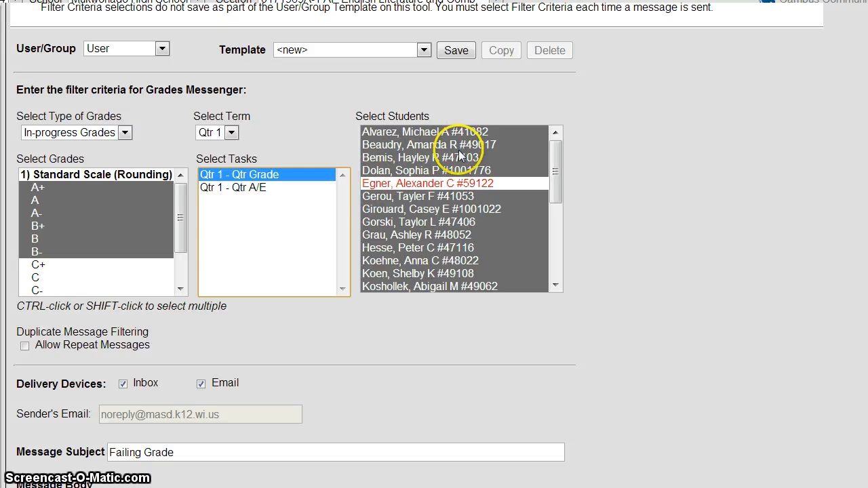
{"action": "left_click", "coordinate": [519, 150]}
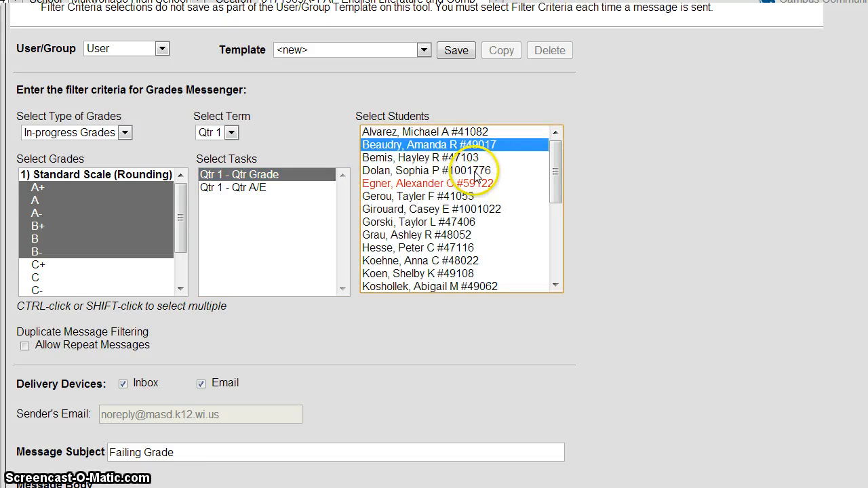
{"action": "left_click", "coordinate": [475, 171], "text": "ctrl"}
{"action": "left_click", "coordinate": [470, 222], "text": "ctrl"}
{"action": "left_click", "coordinate": [474, 262], "text": "ctrl"}
{"action": "left_click", "coordinate": [475, 273], "text": "ctrl"}
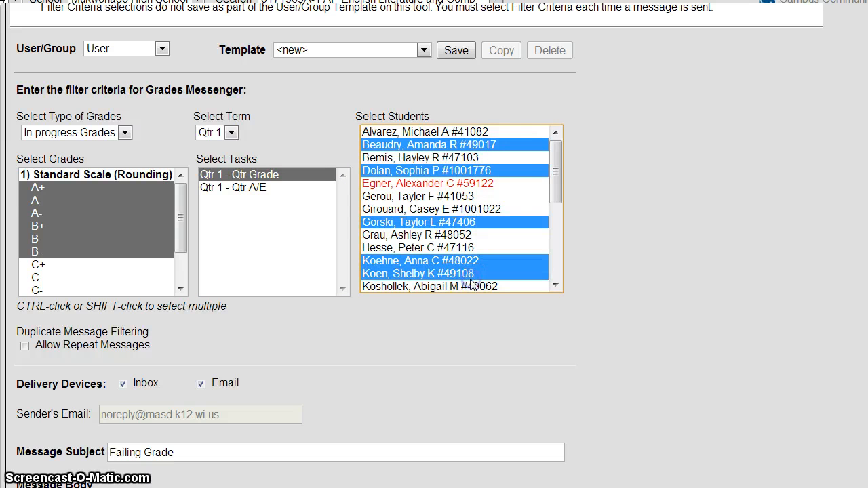
Step: Select every student with Ctrl+A, then exclude one student from the recipients
{"action": "left_click", "coordinate": [498, 133]}
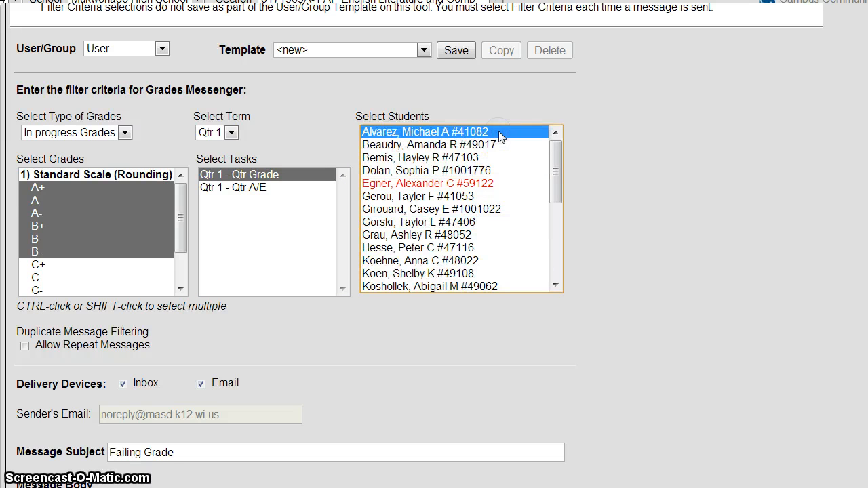
{"action": "key", "text": "ctrl+a"}
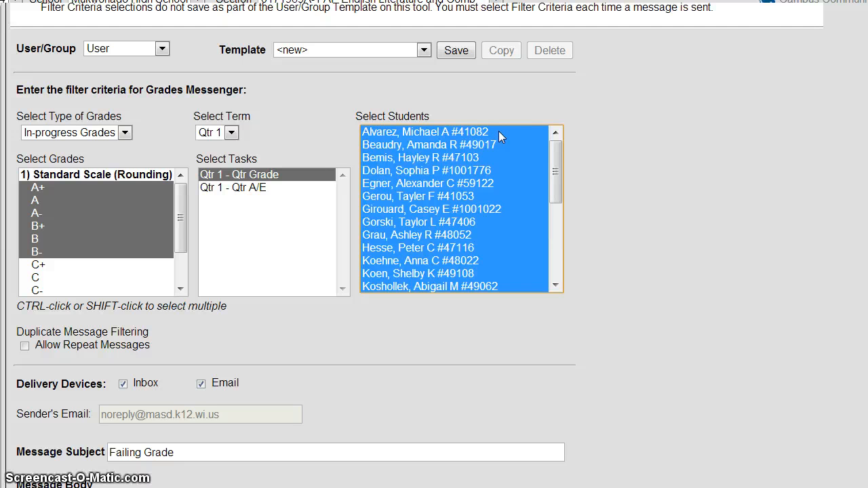
{"action": "left_click", "coordinate": [435, 184], "text": "ctrl"}
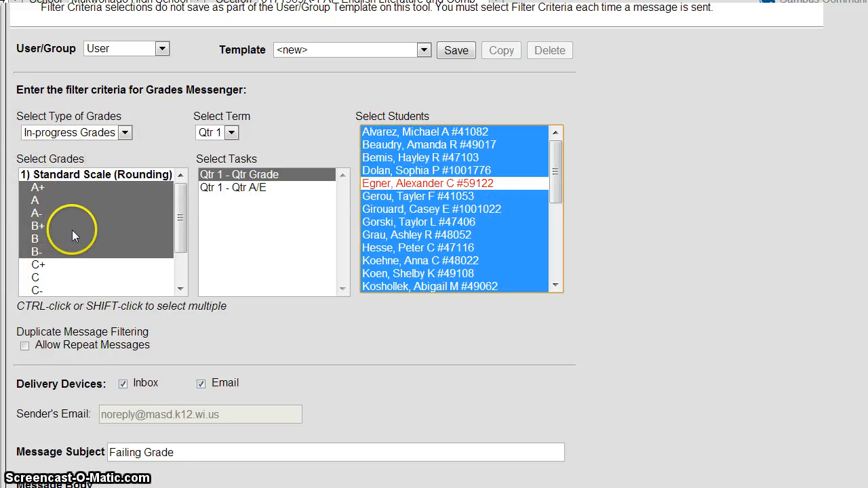
Step: Scroll down to the Delivery Devices, Message Subject and Message Body section
{"action": "scroll", "coordinate": [629, 338], "scroll_direction": "down", "scroll_amount": 3}
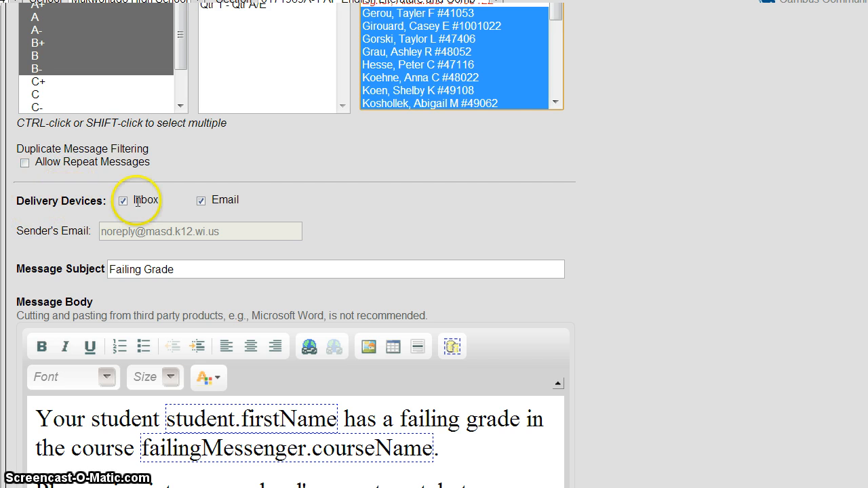
{"action": "left_click_drag", "start_coordinate": [150, 199], "coordinate": [140, 197]}
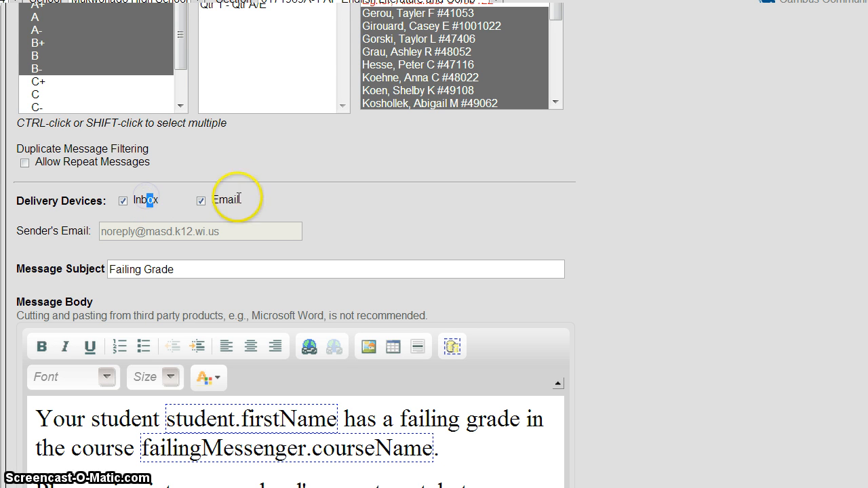
{"action": "left_click_drag", "start_coordinate": [238, 200], "coordinate": [213, 198]}
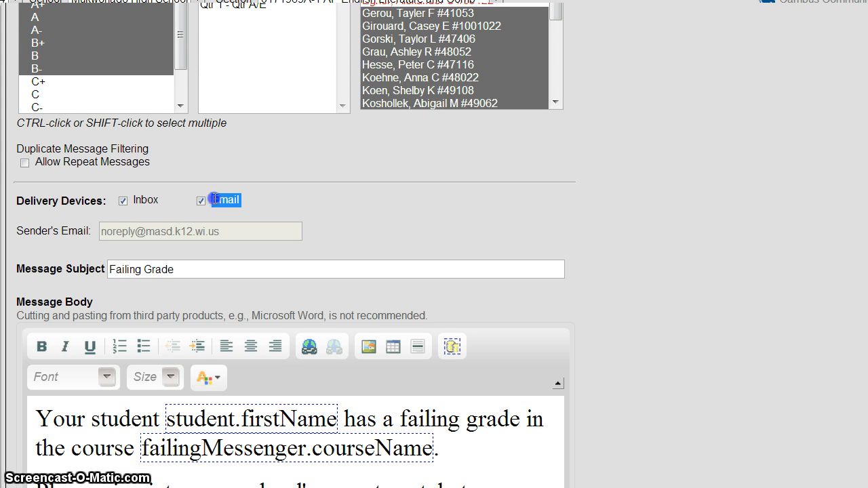
{"action": "left_click_drag", "start_coordinate": [214, 198], "coordinate": [204, 199]}
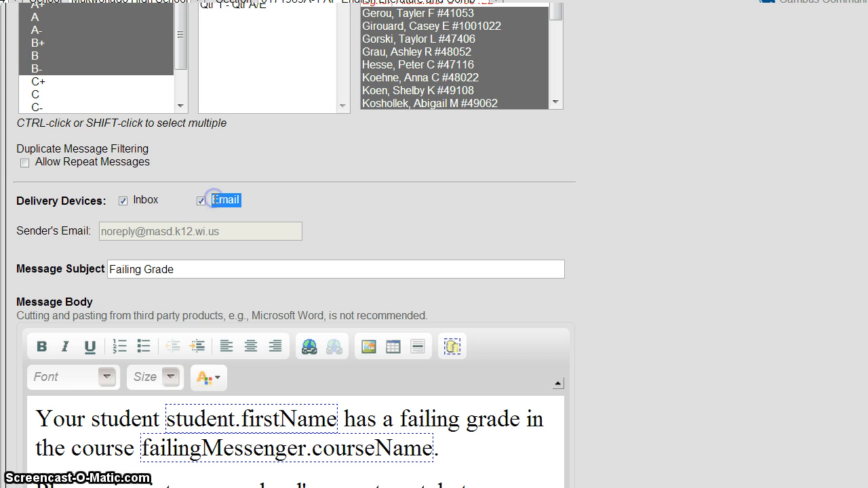
{"action": "left_click", "coordinate": [123, 201]}
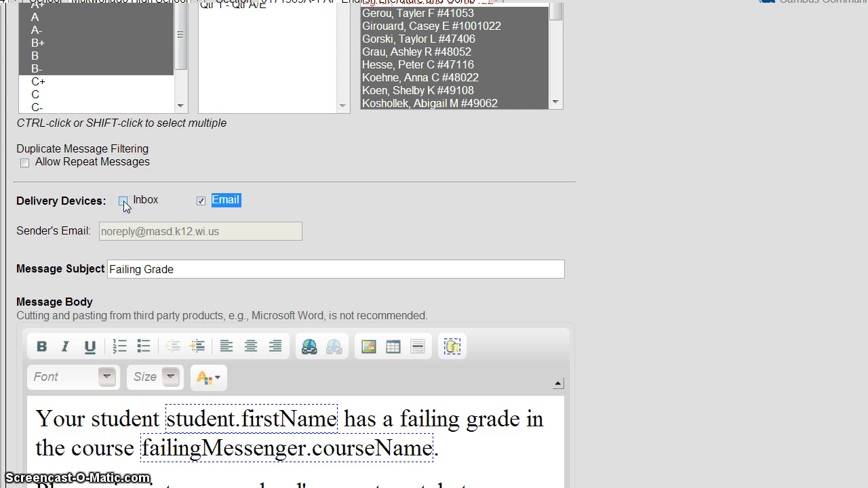
{"action": "left_click", "coordinate": [214, 214]}
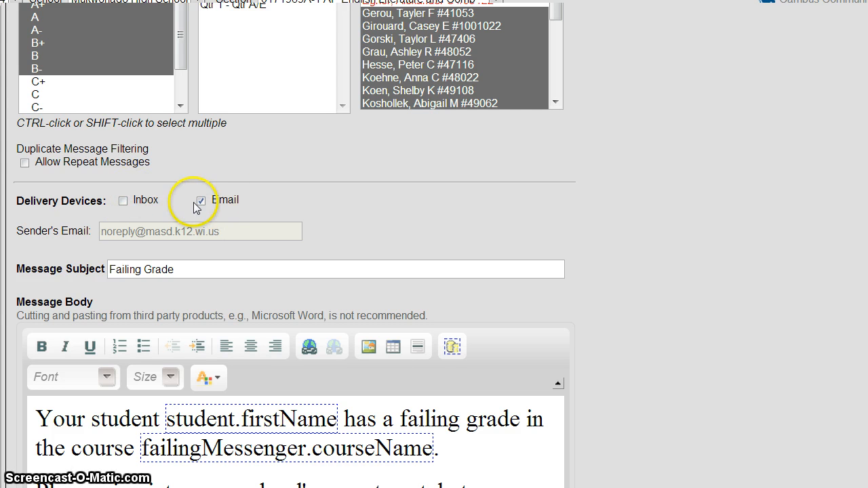
{"action": "left_click", "coordinate": [201, 201]}
{"action": "left_click", "coordinate": [122, 203]}
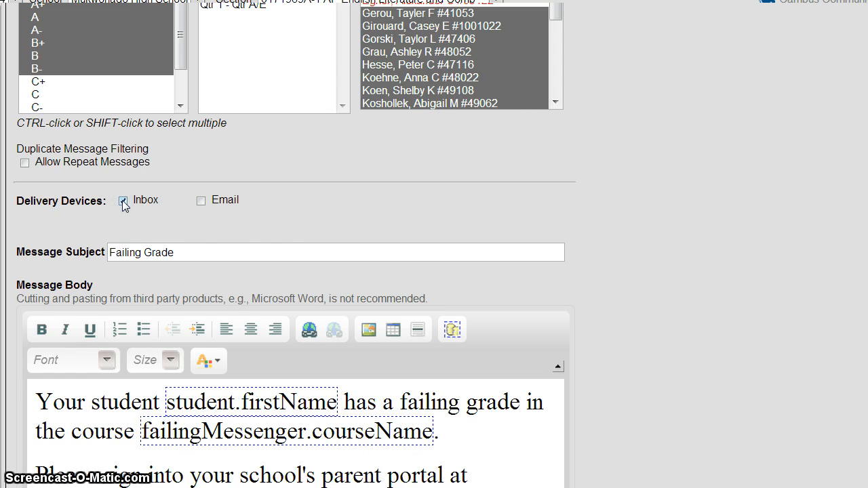
{"action": "left_click", "coordinate": [200, 201]}
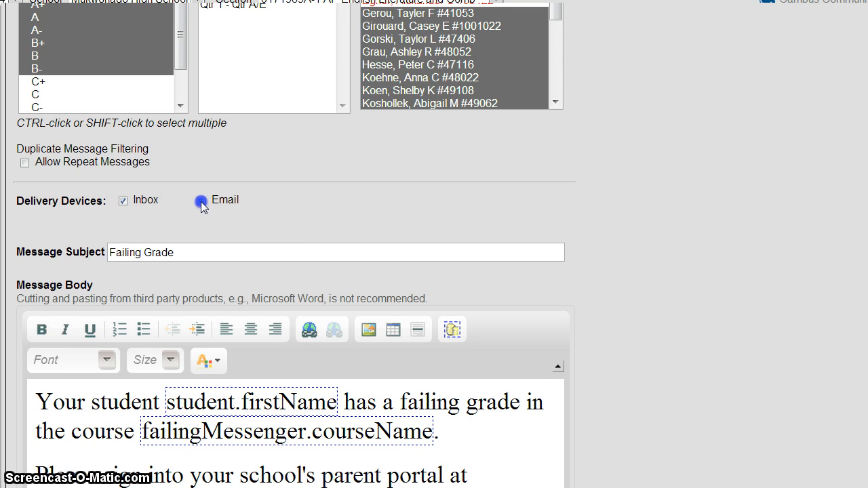
{"action": "scroll", "coordinate": [279, 195], "scroll_direction": "down", "scroll_amount": 3}
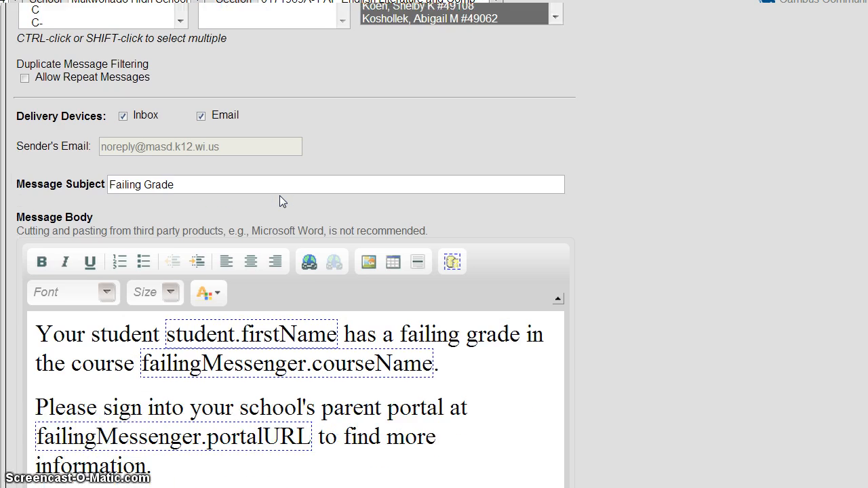
Step: Replace the subject 'Failing Grade' with 'Positive Grade Alert for English Class'
{"action": "left_click_drag", "start_coordinate": [227, 88], "coordinate": [100, 84]}
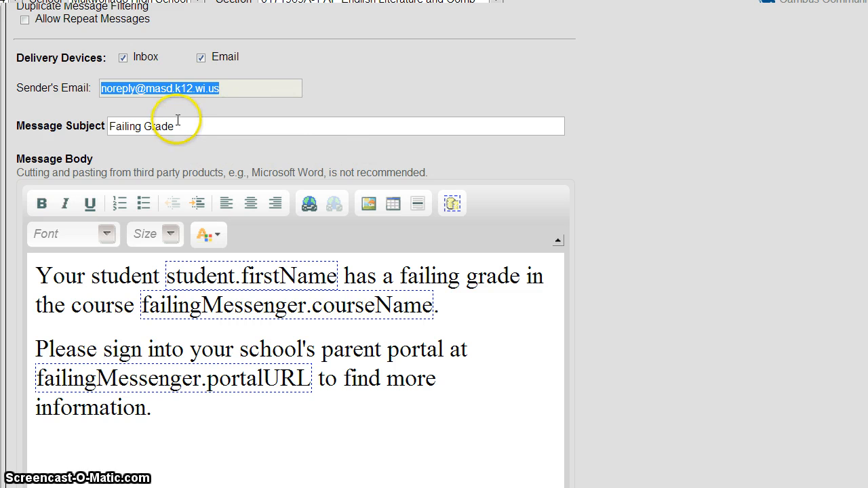
{"action": "left_click_drag", "start_coordinate": [172, 126], "coordinate": [87, 126]}
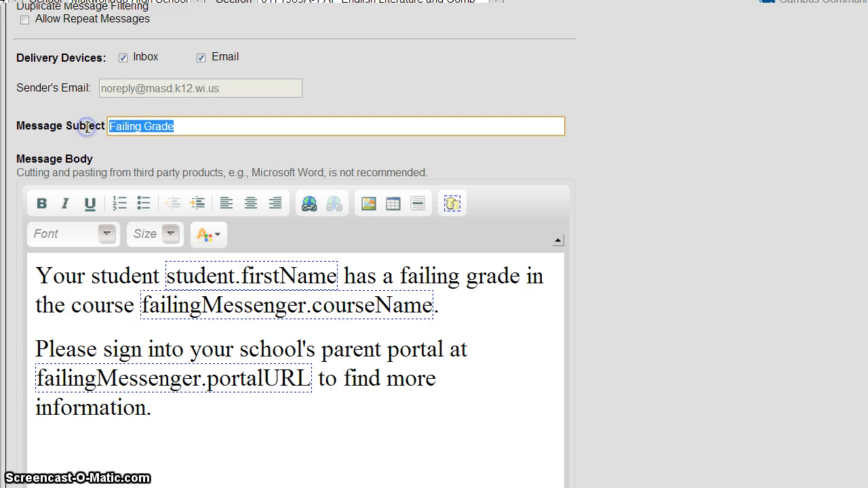
{"action": "type", "text": "Pos"}
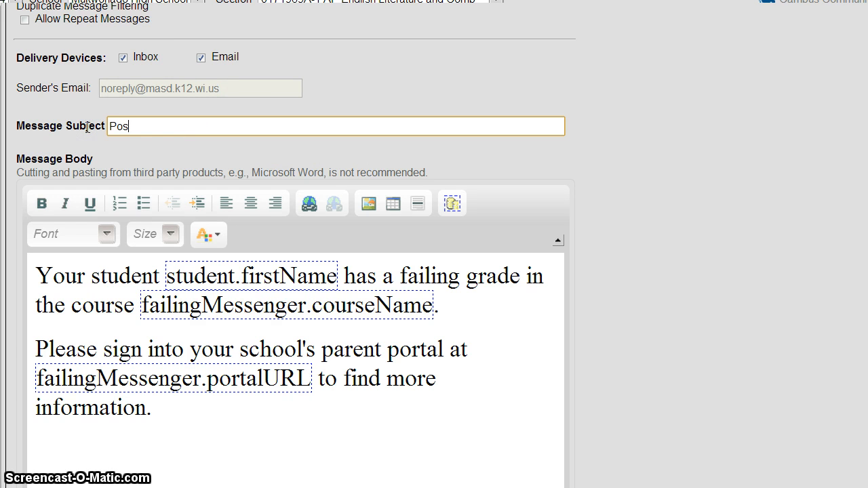
{"action": "type", "text": "itive Grade Alert for English CL"}
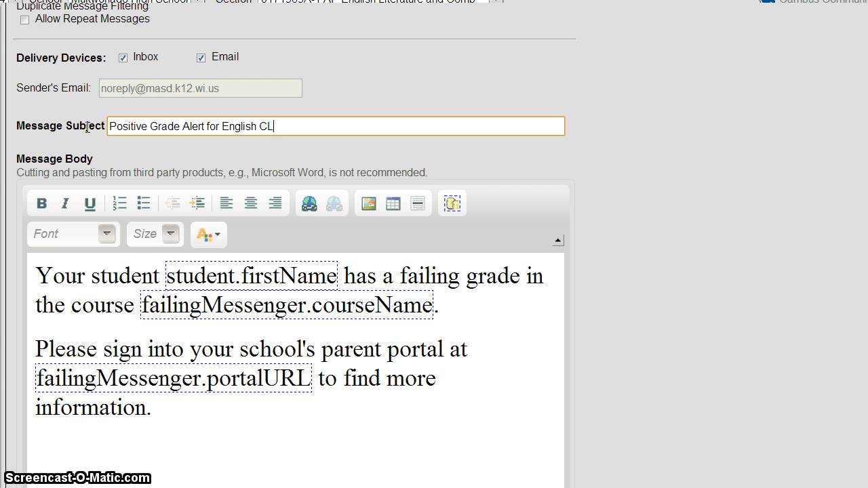
{"action": "type", "text": "a"}
{"action": "key", "text": "BackSpace"}
{"action": "key", "text": "BackSpace"}
{"action": "type", "text": "lass"}
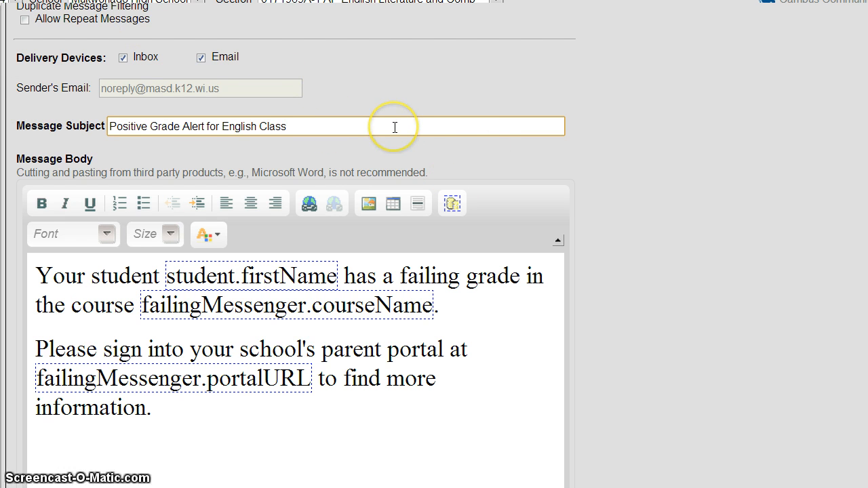
{"action": "scroll", "coordinate": [331, 374], "scroll_direction": "down", "scroll_amount": 2}
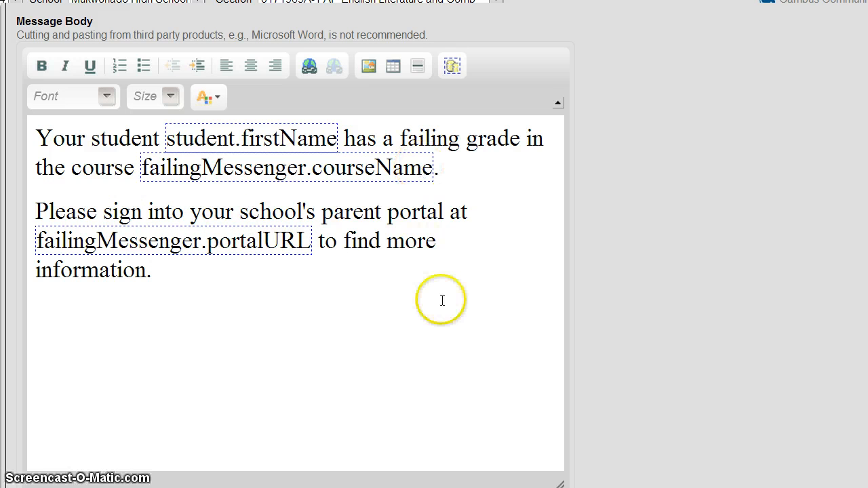
Step: Change the word 'failing' to 'positive' in the message body
{"action": "scroll", "coordinate": [441, 300], "scroll_direction": "up", "scroll_amount": 1}
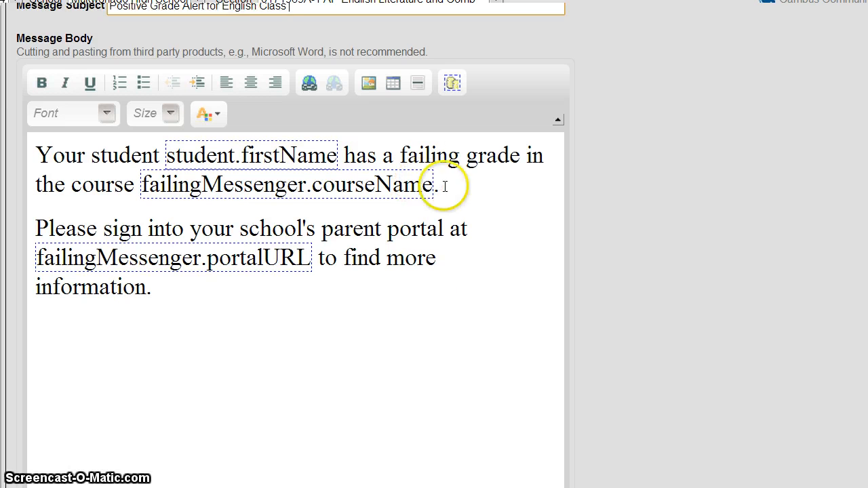
{"action": "double_click", "coordinate": [432, 155]}
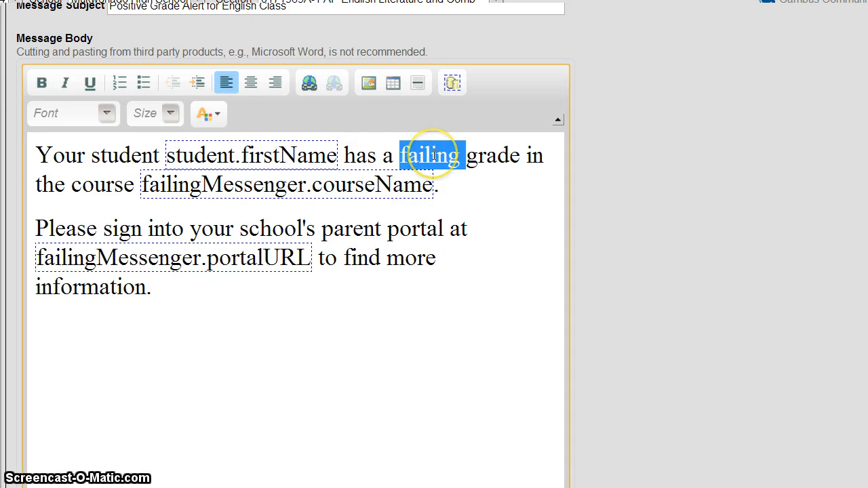
{"action": "type", "text": "positive"}
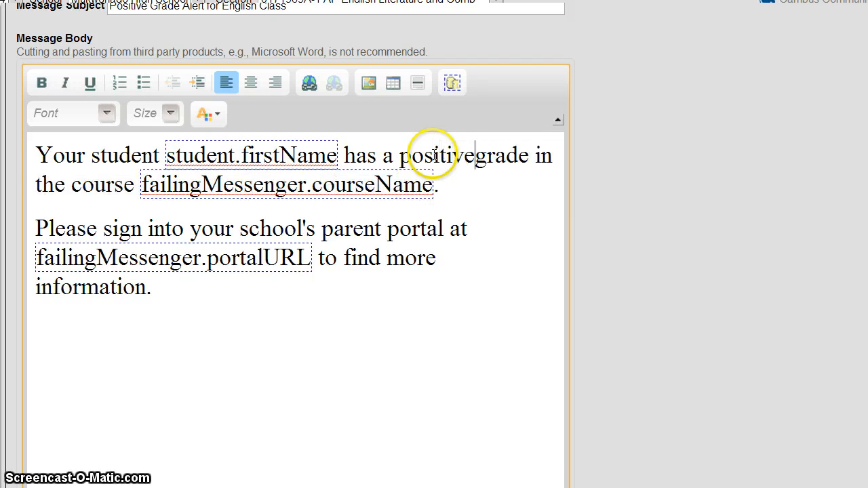
Step: Add a closing line 'If questions, please call at' with the school's phone number and extension
{"action": "left_click", "coordinate": [226, 331]}
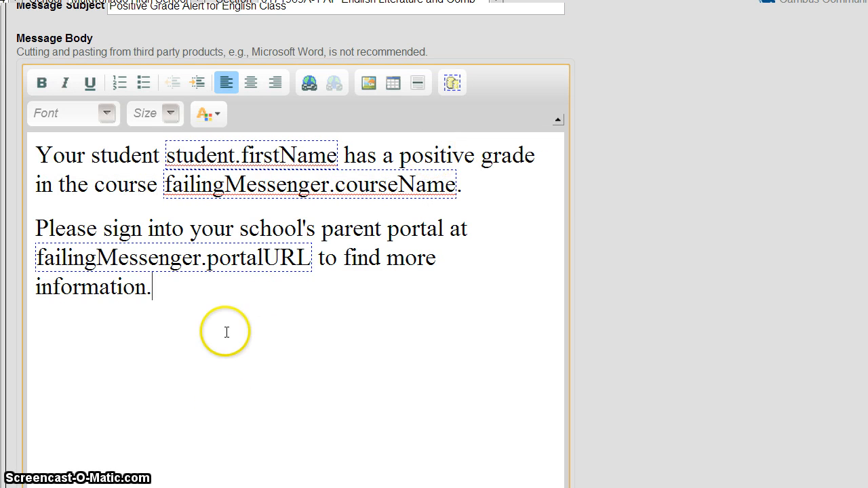
{"action": "key", "text": "Return"}
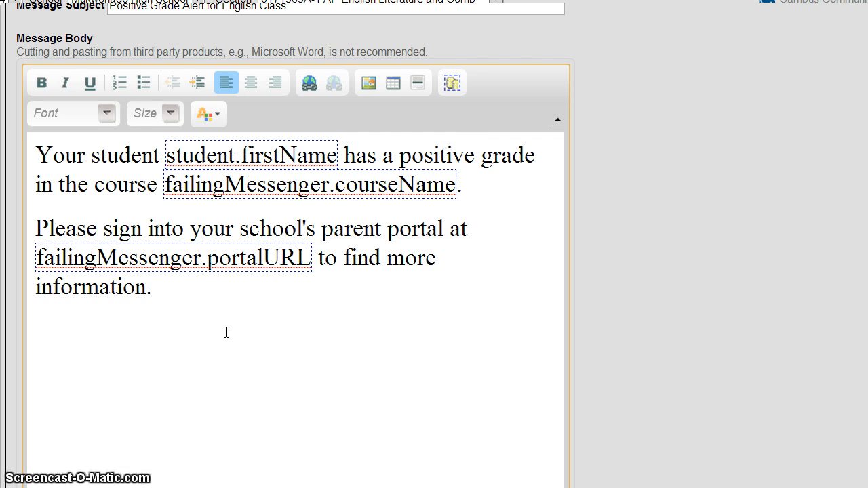
{"action": "type", "text": "If quest"}
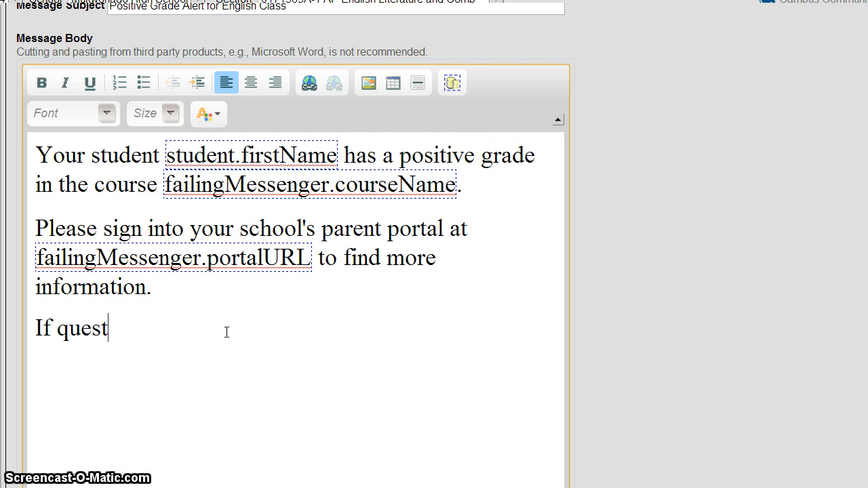
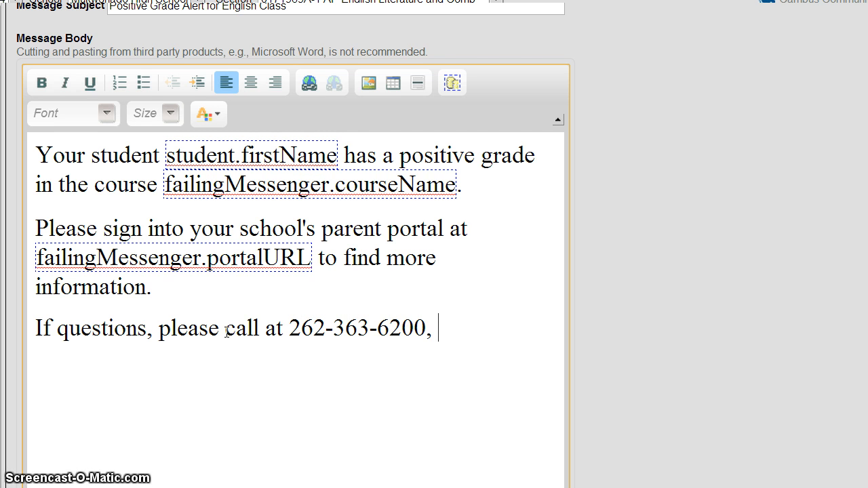
{"action": "type", "text": ", x12"}
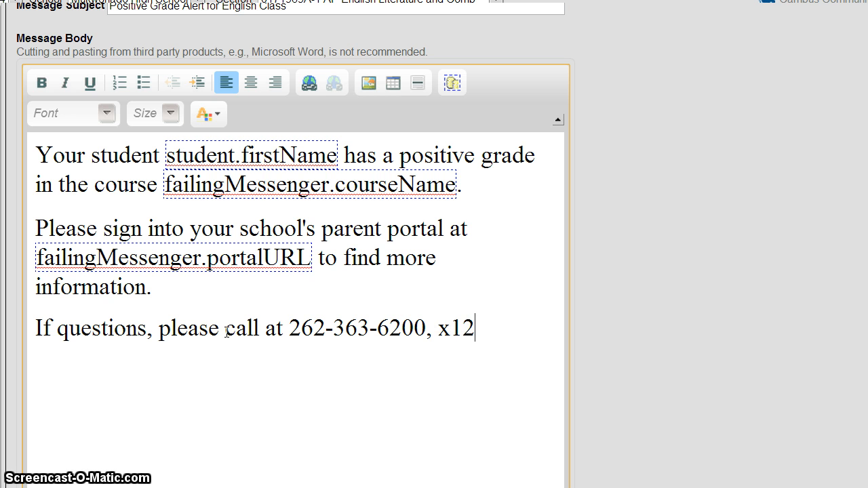
{"action": "type", "text": "sdfsda"}
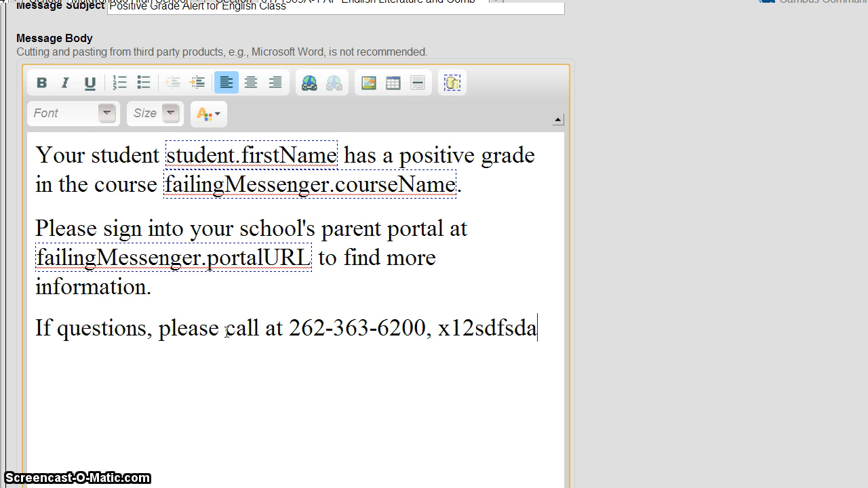
{"action": "scroll", "coordinate": [361, 324], "scroll_direction": "down", "scroll_amount": 1}
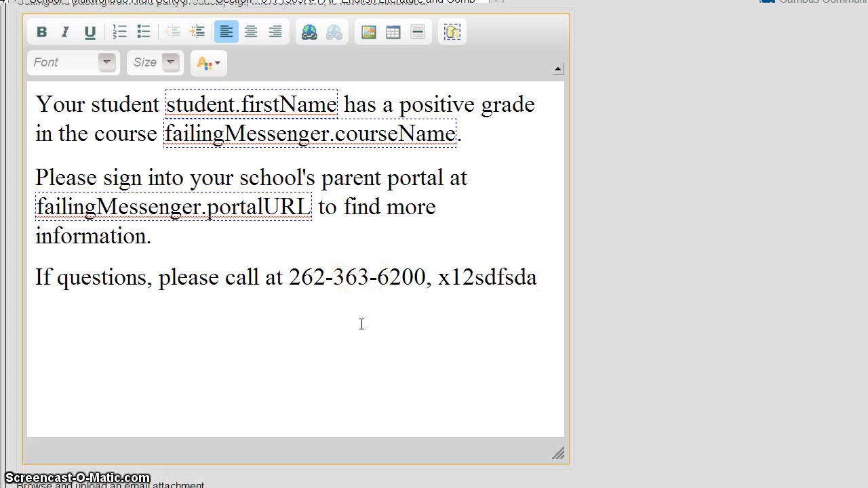
{"action": "scroll", "coordinate": [362, 325], "scroll_direction": "up", "scroll_amount": 3}
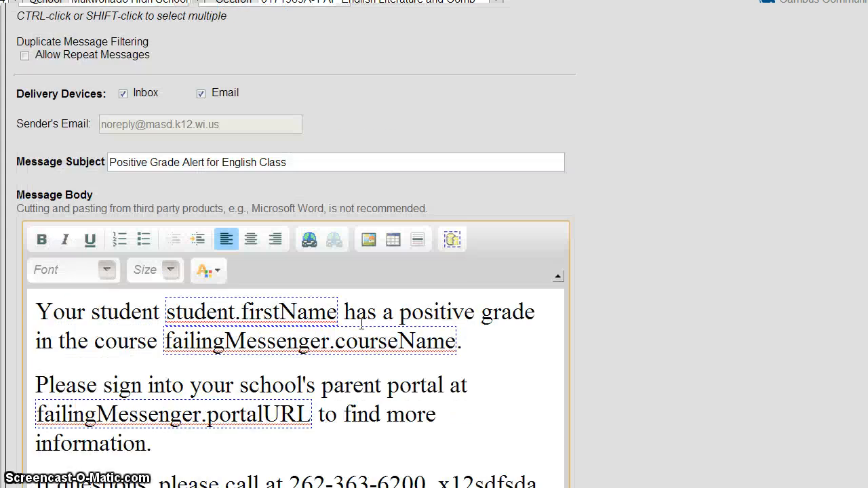
{"action": "scroll", "coordinate": [361, 324], "scroll_direction": "down", "scroll_amount": 2}
{"action": "scroll", "coordinate": [361, 324], "scroll_direction": "up", "scroll_amount": 7}
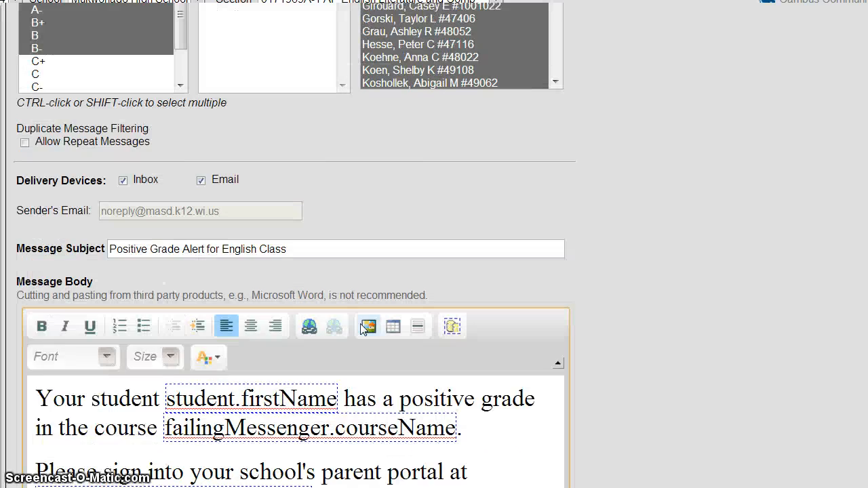
{"action": "scroll", "coordinate": [275, 282], "scroll_direction": "down", "scroll_amount": 2}
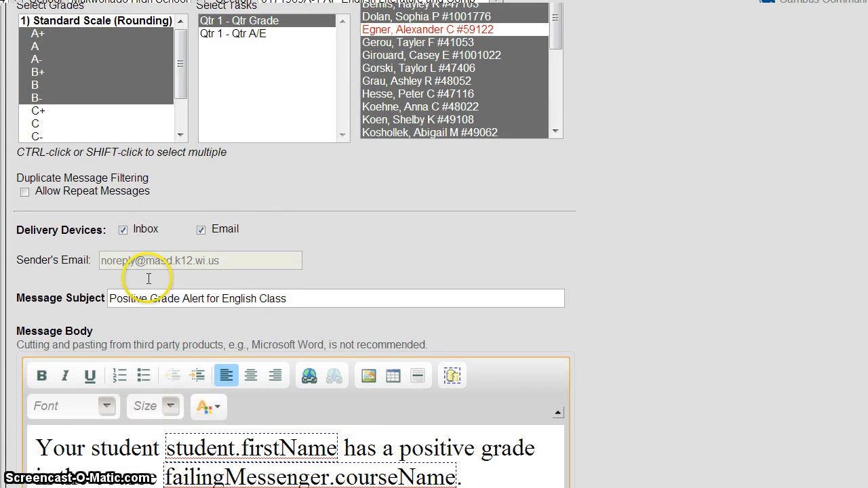
{"action": "scroll", "coordinate": [242, 277], "scroll_direction": "down", "scroll_amount": 3}
{"action": "scroll", "coordinate": [296, 371], "scroll_direction": "down", "scroll_amount": 8}
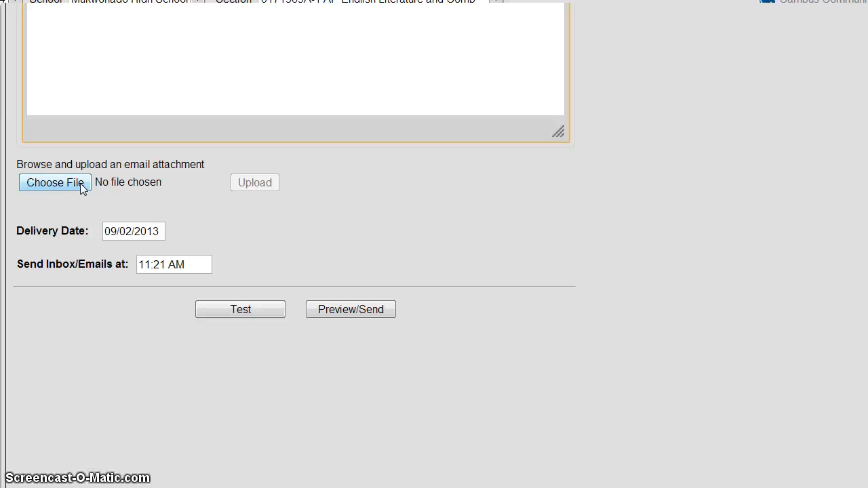
Step: Change the send time from 11:21 AM to 11:51 AM, keeping the date 09/02/2013
{"action": "left_click", "coordinate": [57, 178]}
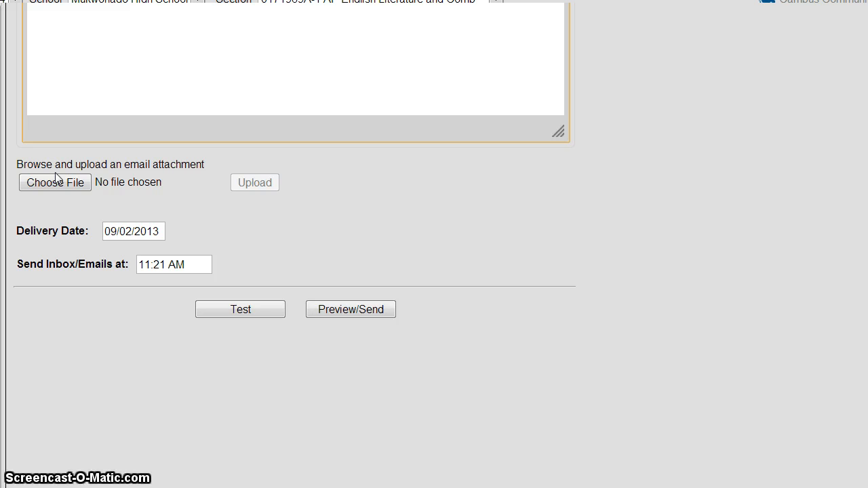
{"action": "left_click", "coordinate": [126, 231]}
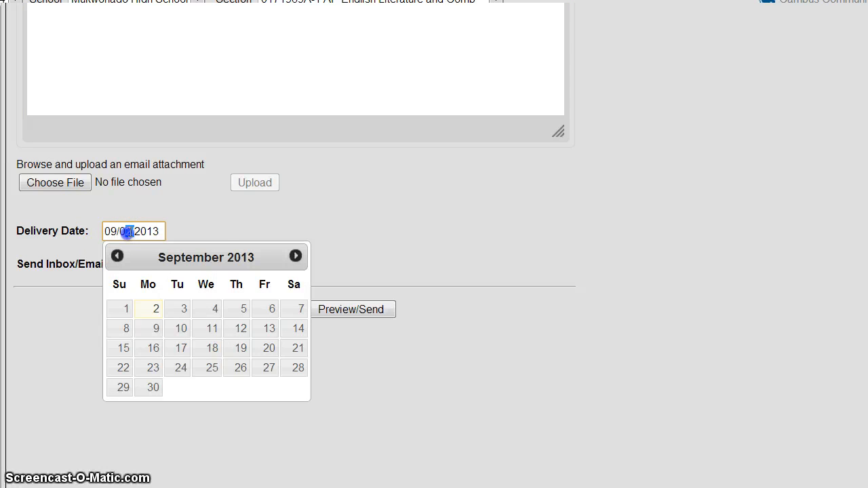
{"action": "left_click", "coordinate": [186, 222]}
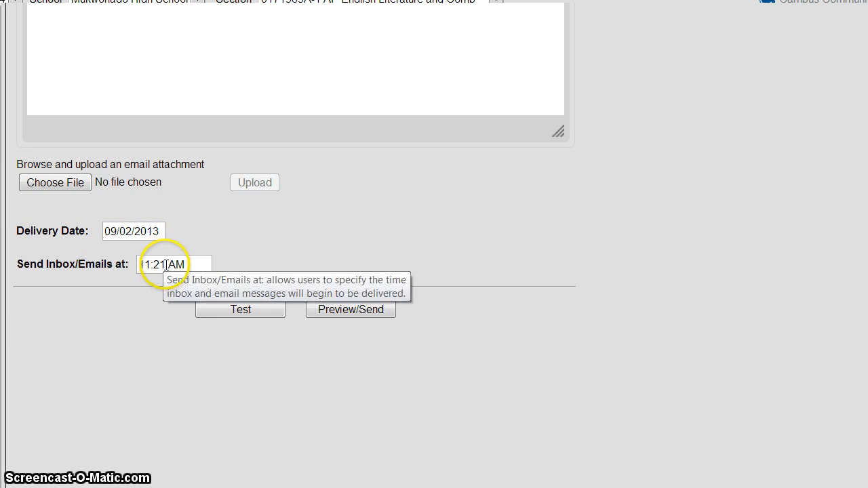
{"action": "left_click_drag", "start_coordinate": [166, 266], "coordinate": [155, 266]}
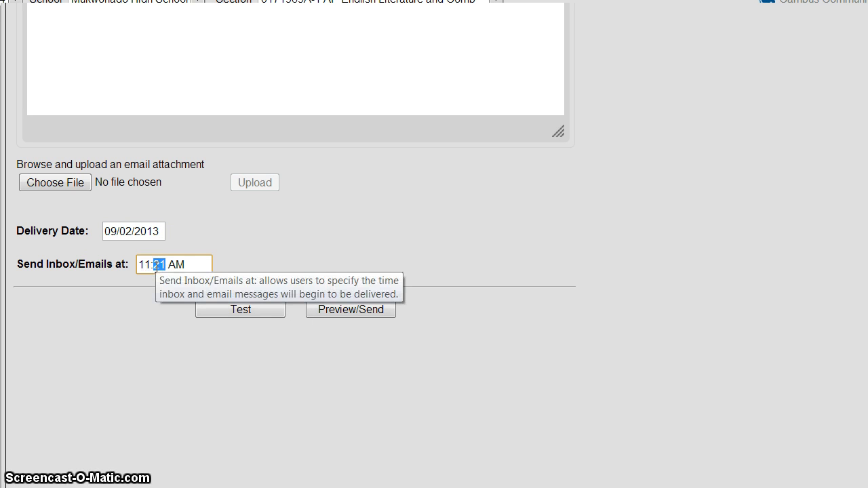
{"action": "left_click", "coordinate": [152, 265]}
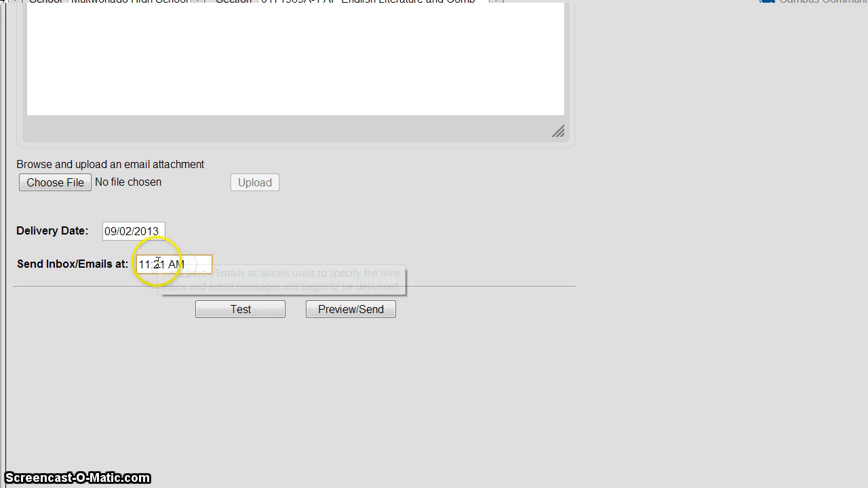
{"action": "left_click", "coordinate": [168, 264]}
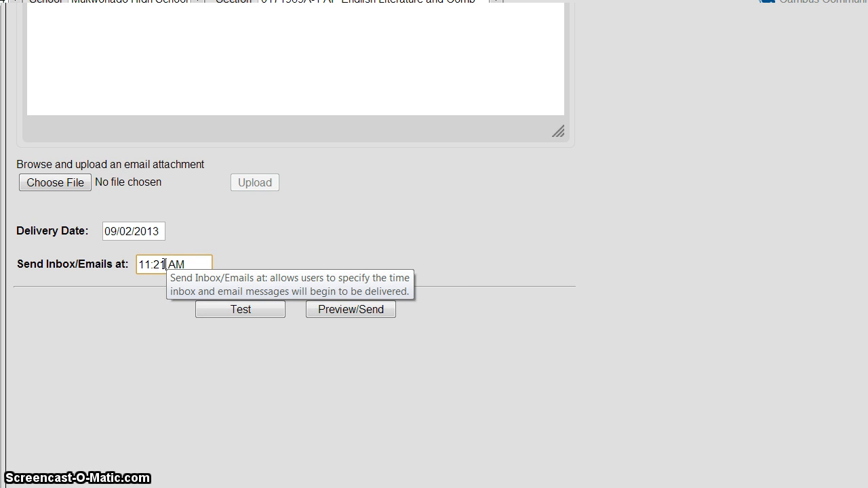
{"action": "left_click_drag", "start_coordinate": [160, 265], "coordinate": [154, 265]}
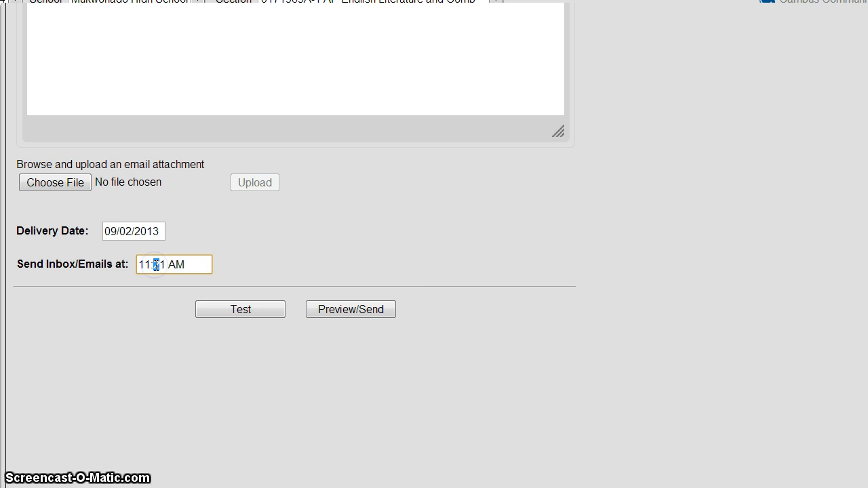
{"action": "type", "text": "5"}
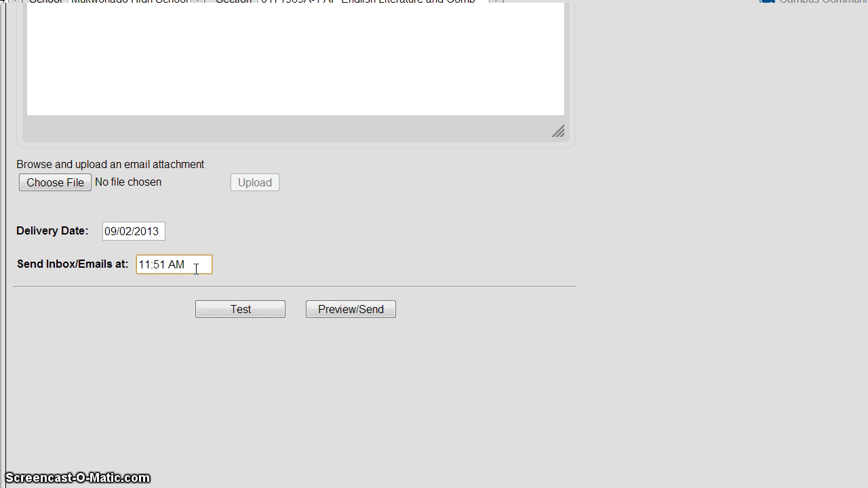
{"action": "left_click", "coordinate": [166, 265]}
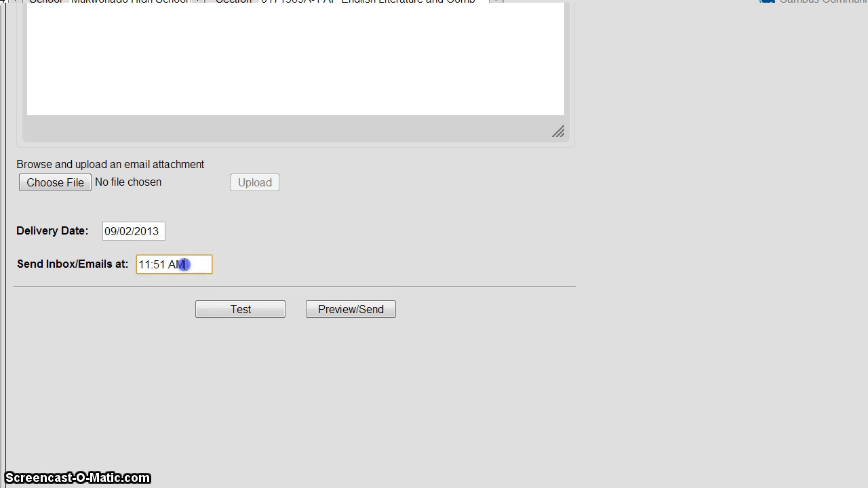
{"action": "left_click_drag", "start_coordinate": [184, 264], "coordinate": [125, 257]}
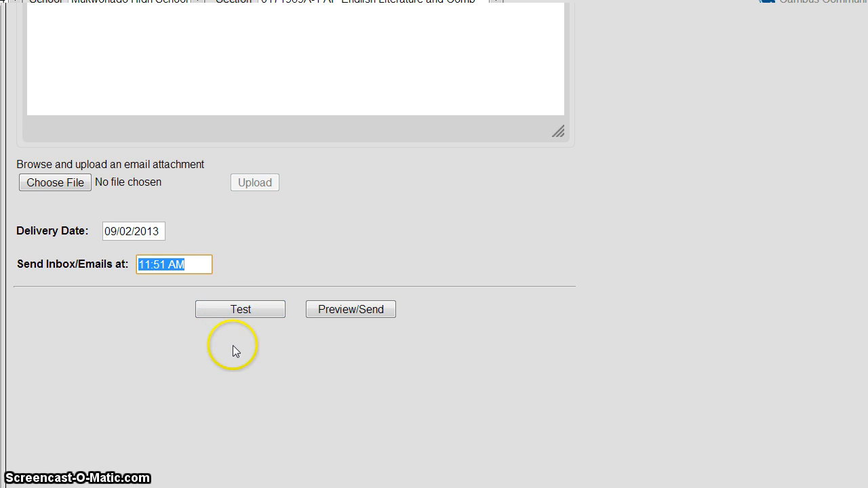
Step: Send a test of the alert to your own email address and dismiss the success message
{"action": "left_click", "coordinate": [231, 309]}
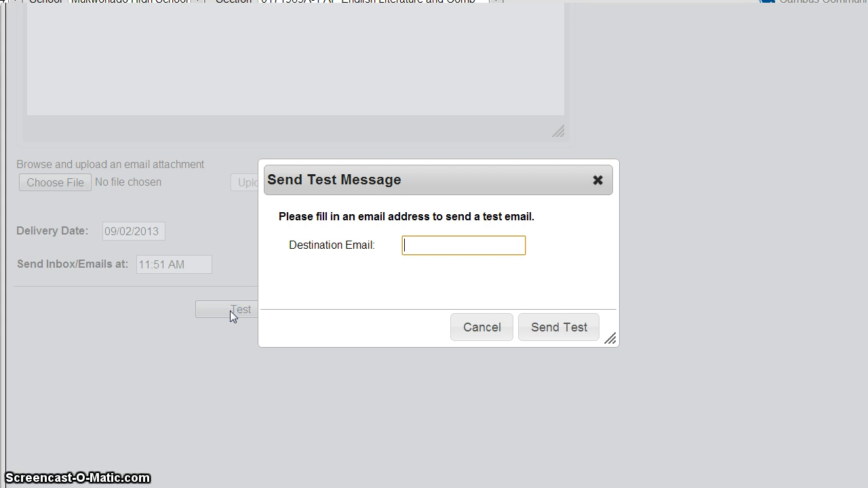
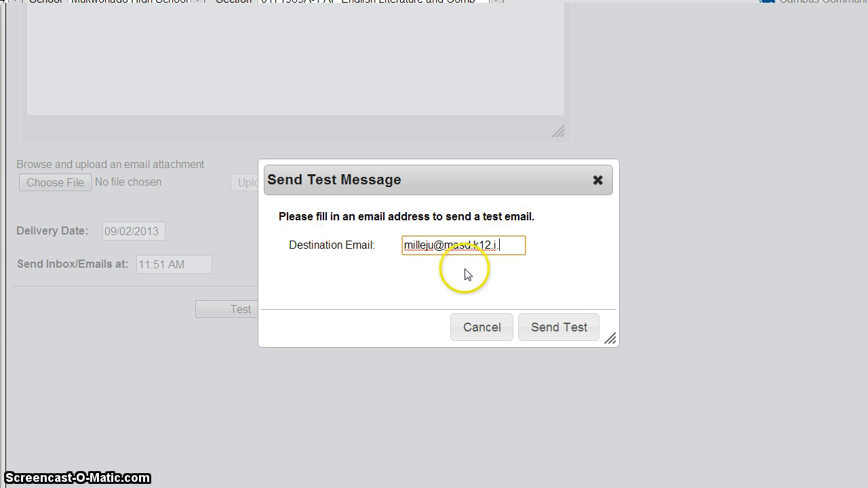
{"action": "left_click", "coordinate": [493, 245]}
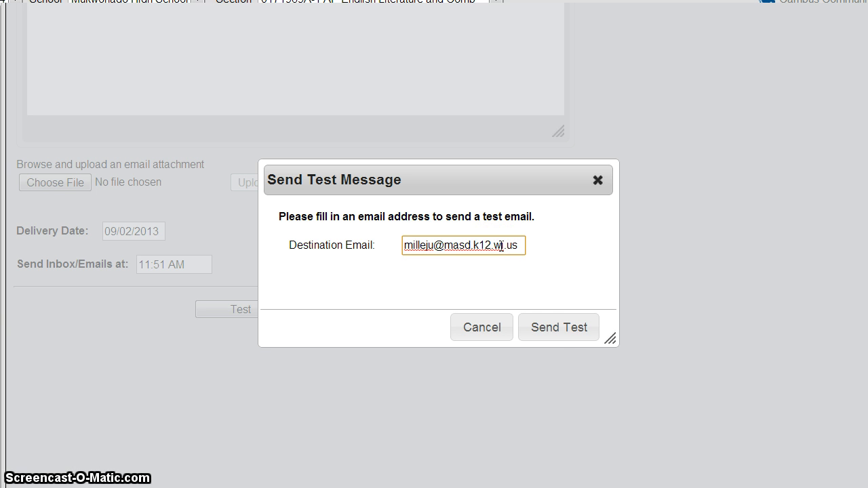
{"action": "left_click", "coordinate": [554, 335]}
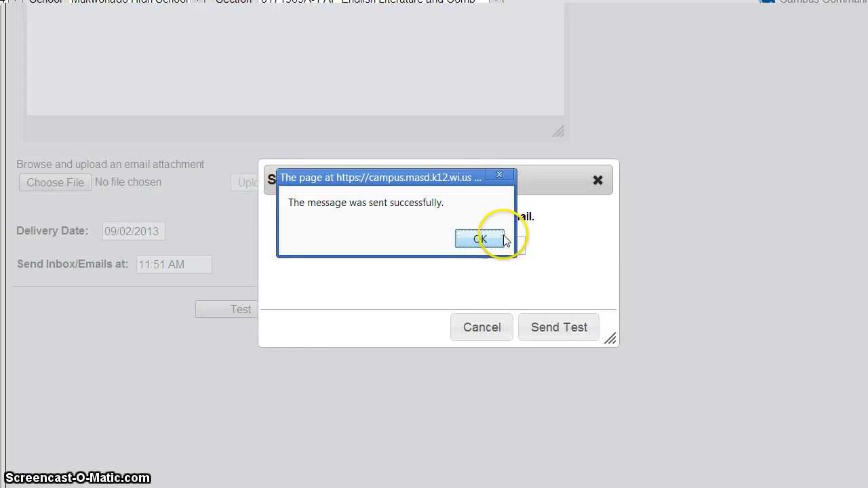
{"action": "left_click", "coordinate": [479, 239]}
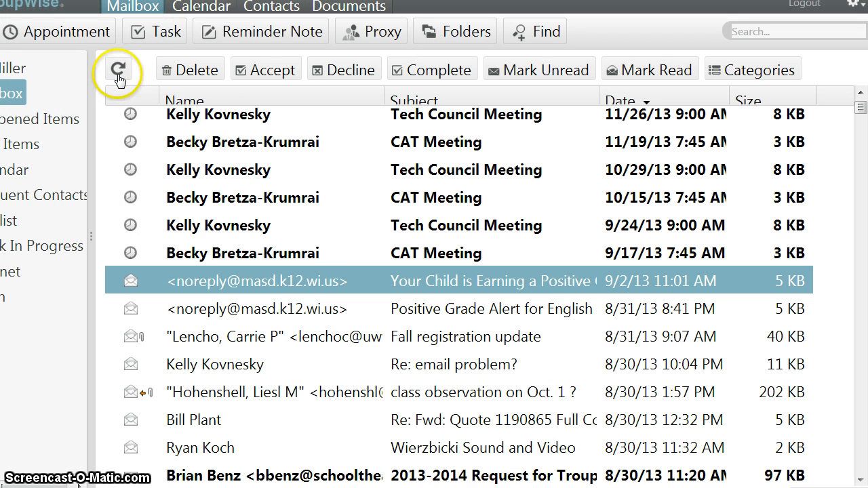
Step: Refresh the GroupWise mailbox, log in, and open the Positive Grade Alert test message
{"action": "left_click", "coordinate": [118, 72]}
{"action": "left_click", "coordinate": [125, 79]}
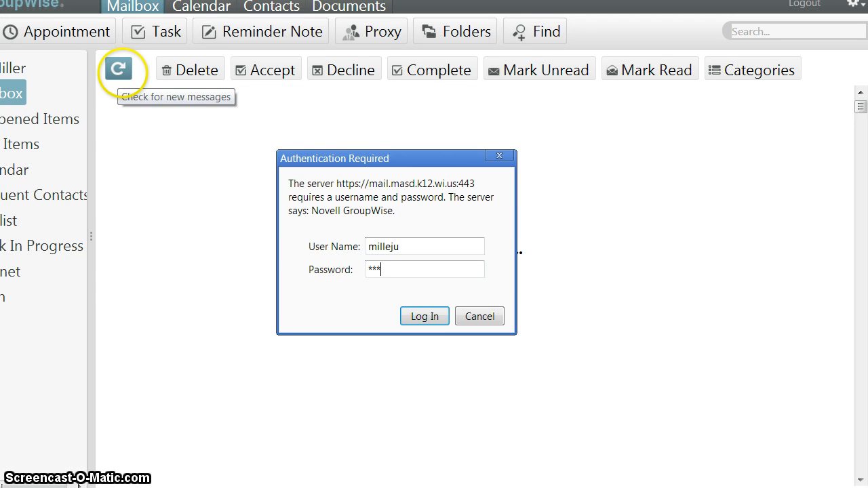
{"action": "key", "text": "Return"}
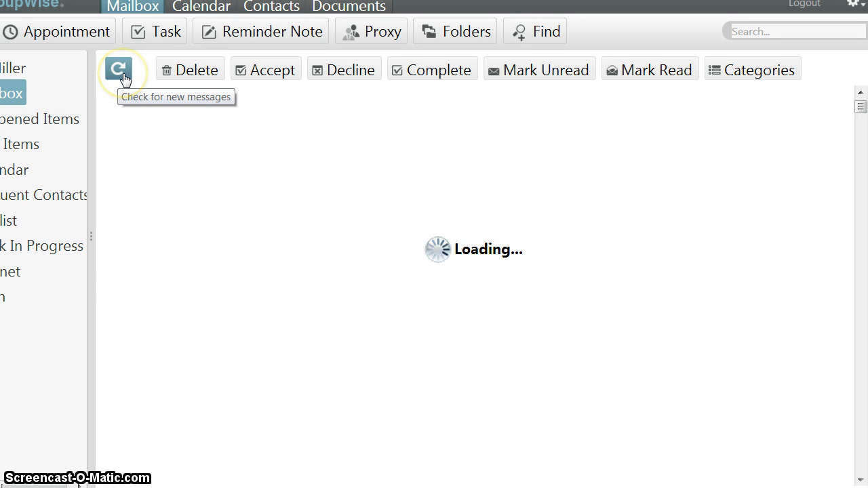
{"action": "scroll", "coordinate": [291, 246], "scroll_direction": "down", "scroll_amount": 5}
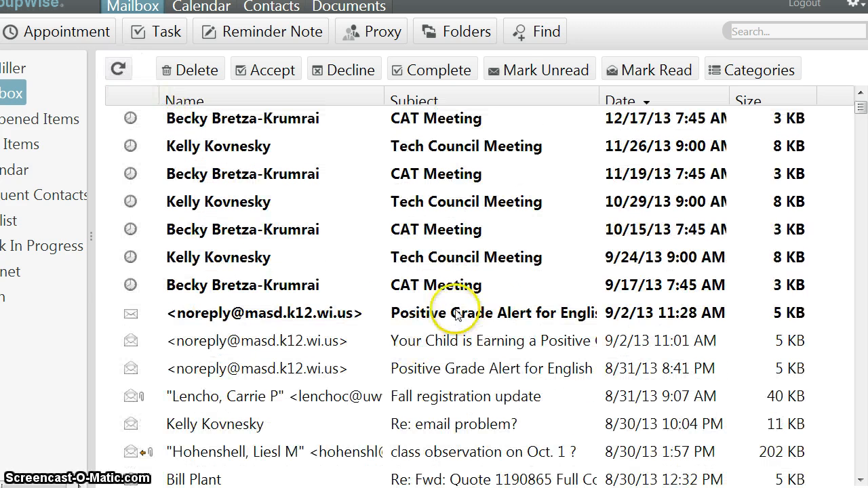
{"action": "left_click", "coordinate": [500, 314]}
{"action": "double_click", "coordinate": [275, 316]}
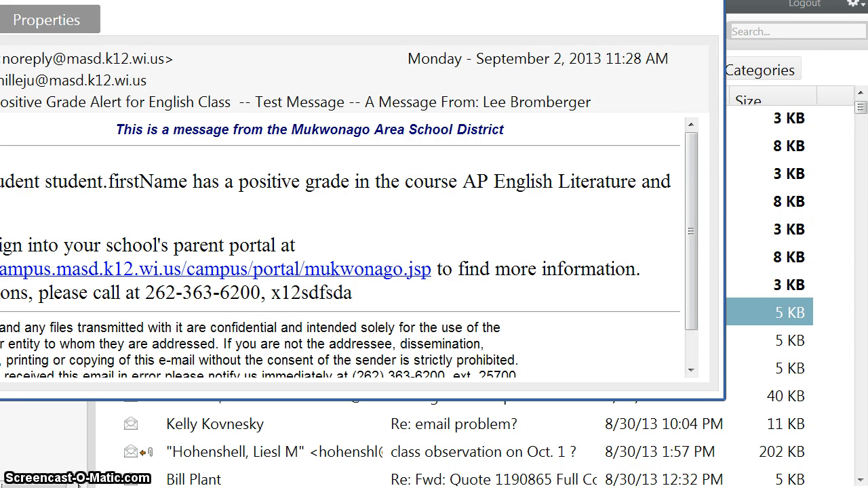
Step: Review the test message's subject line, sender and positive-grade wording
{"action": "left_click_drag", "start_coordinate": [577, 0], "coordinate": [664, 10]}
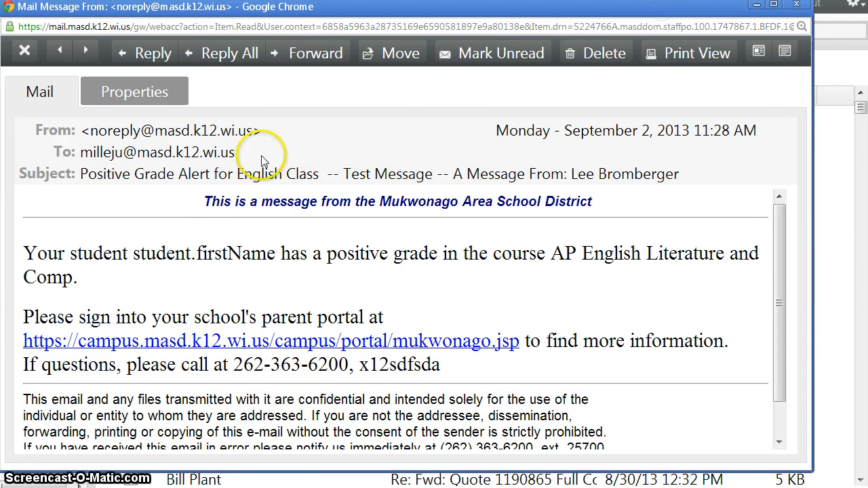
{"action": "left_click_drag", "start_coordinate": [97, 174], "coordinate": [394, 177]}
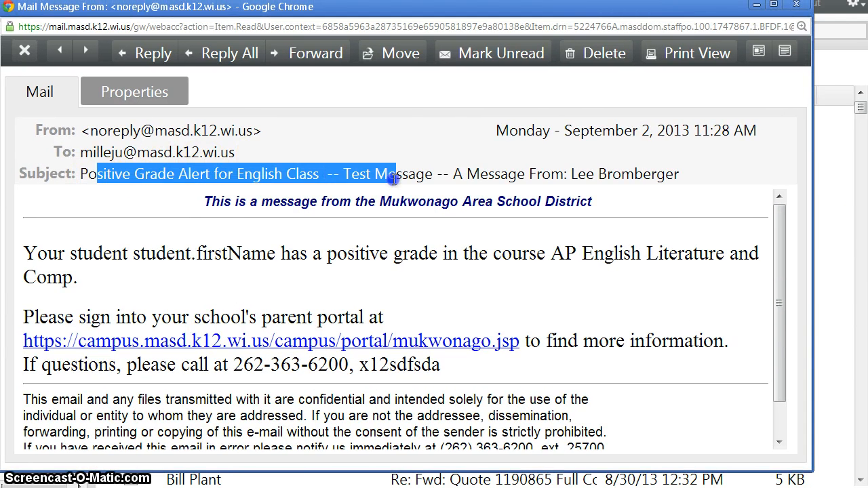
{"action": "left_click_drag", "start_coordinate": [680, 175], "coordinate": [463, 174]}
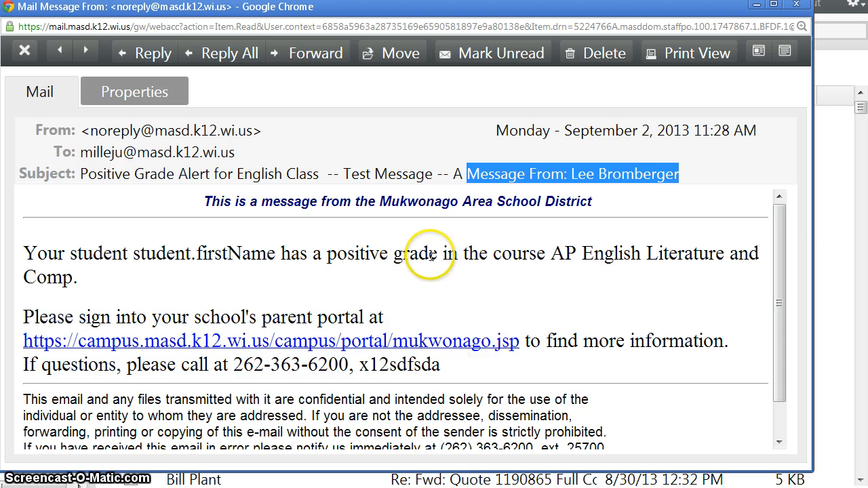
{"action": "left_click_drag", "start_coordinate": [428, 254], "coordinate": [327, 249]}
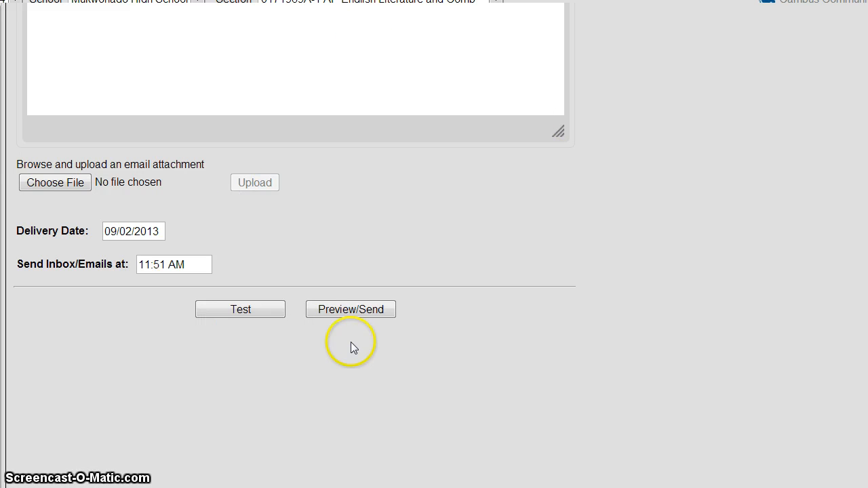
Step: Preview the grade alert and scroll through its full recipient list
{"action": "left_click", "coordinate": [367, 312]}
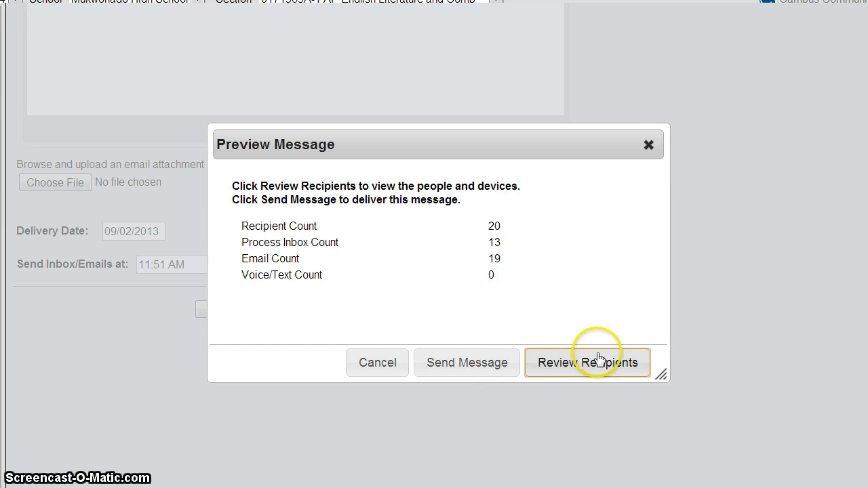
{"action": "left_click", "coordinate": [576, 361]}
{"action": "scroll", "coordinate": [431, 326], "scroll_direction": "down", "scroll_amount": 5}
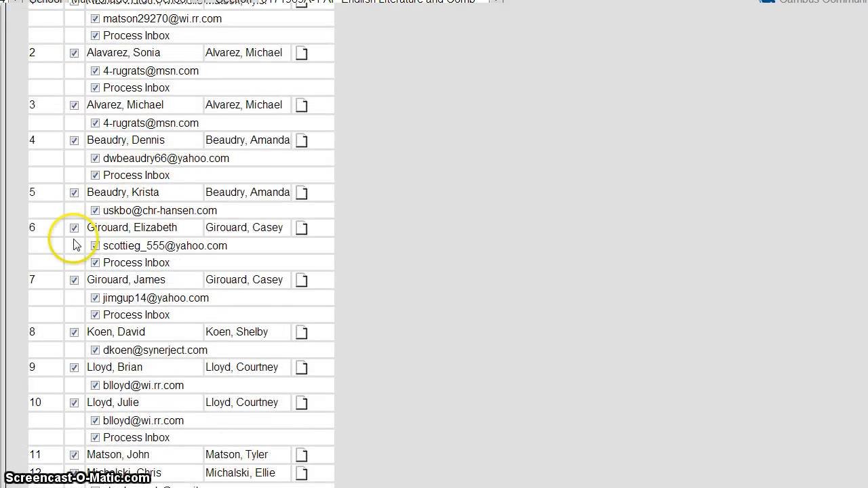
{"action": "scroll", "coordinate": [74, 366], "scroll_direction": "down", "scroll_amount": 3}
{"action": "scroll", "coordinate": [93, 364], "scroll_direction": "down", "scroll_amount": 3}
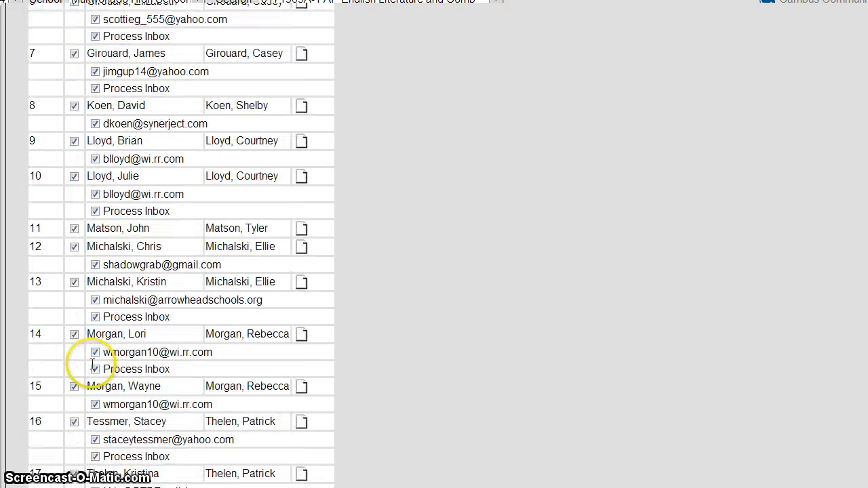
{"action": "scroll", "coordinate": [94, 369], "scroll_direction": "down", "scroll_amount": 6}
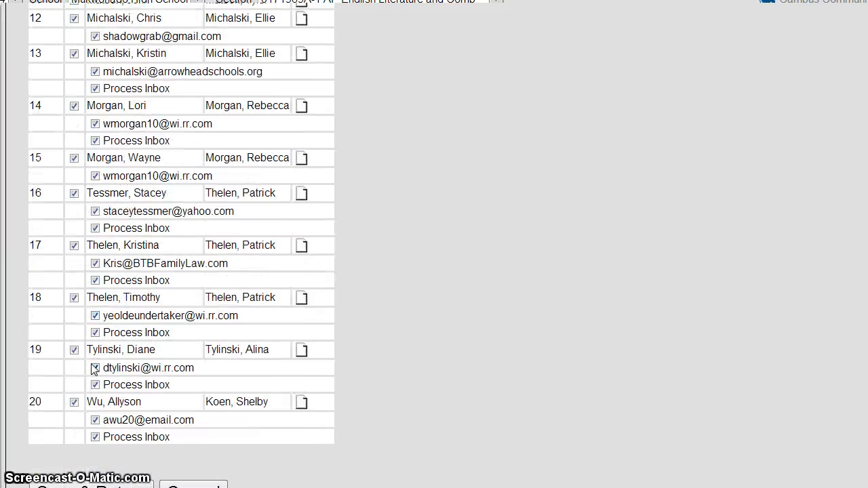
{"action": "left_click", "coordinate": [95, 368]}
{"action": "scroll", "coordinate": [92, 363], "scroll_direction": "up", "scroll_amount": 7}
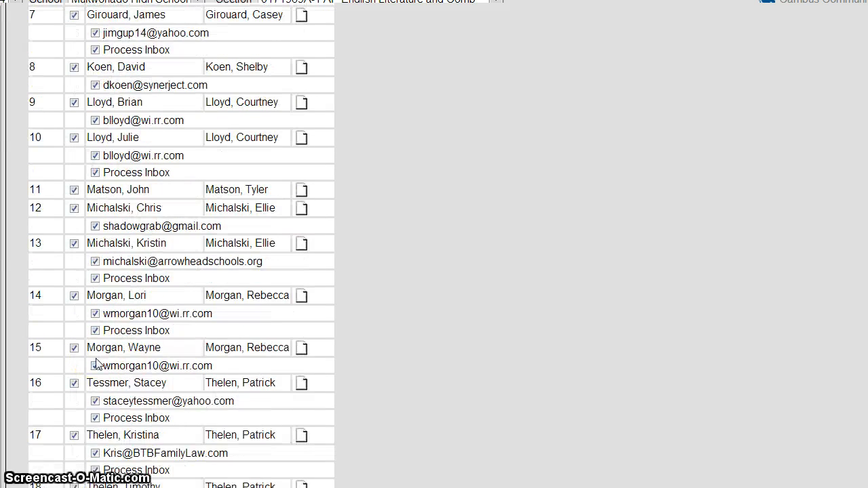
{"action": "scroll", "coordinate": [96, 360], "scroll_direction": "up", "scroll_amount": 4}
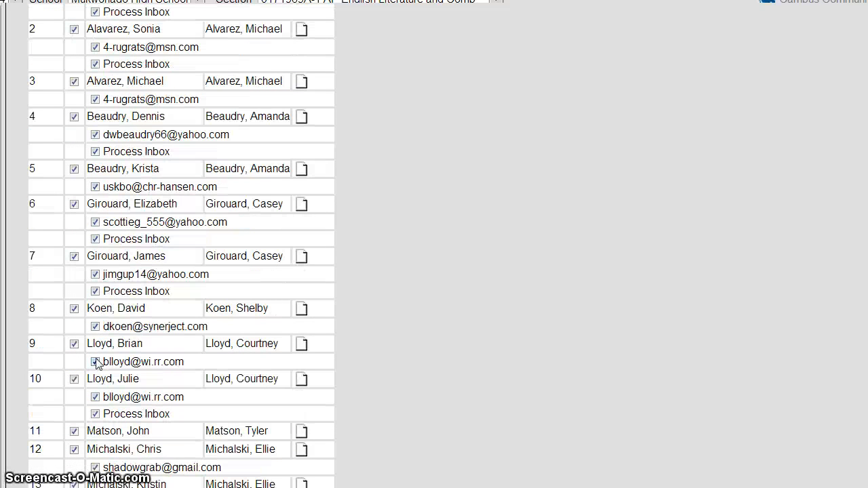
{"action": "left_click", "coordinate": [109, 345]}
{"action": "scroll", "coordinate": [109, 346], "scroll_direction": "up", "scroll_amount": 2}
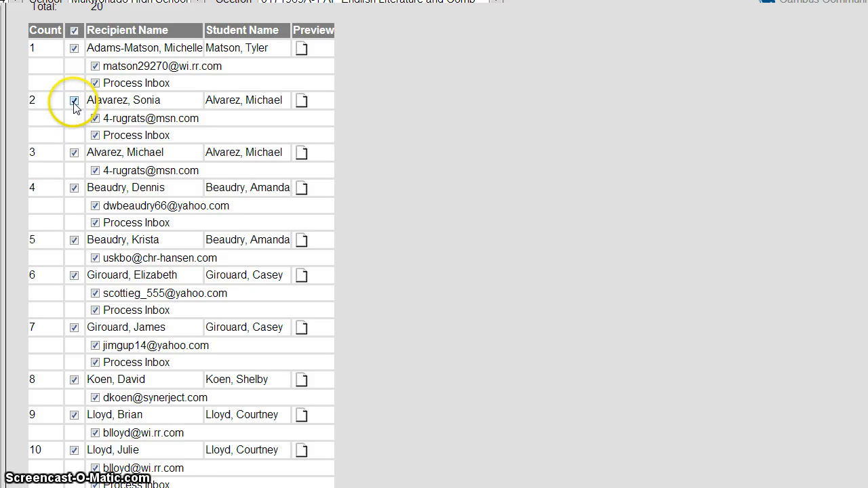
Step: Uncheck recipients 2 and 3, then Save & Return to the preview showing 18 recipients
{"action": "left_click", "coordinate": [74, 101]}
{"action": "left_click", "coordinate": [74, 152]}
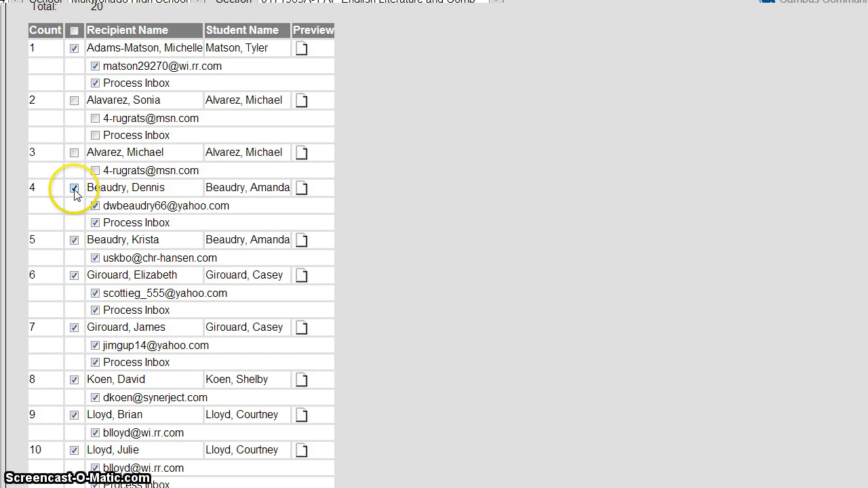
{"action": "scroll", "coordinate": [88, 170], "scroll_direction": "up", "scroll_amount": 3}
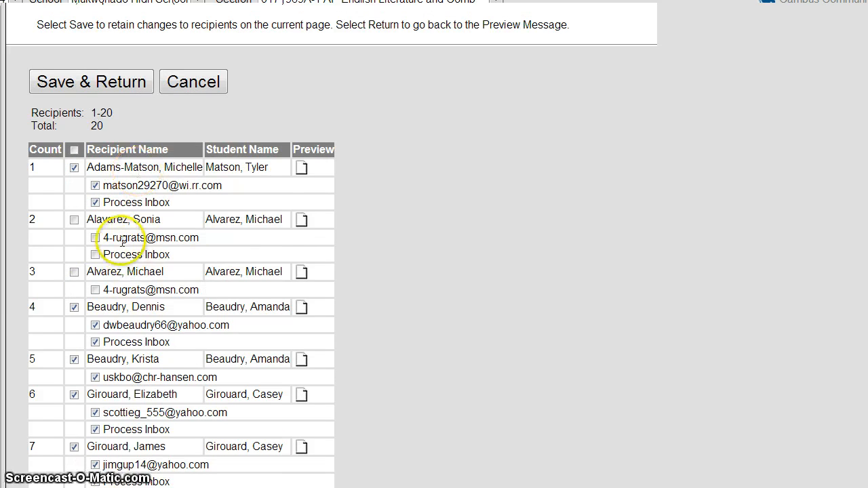
{"action": "left_click", "coordinate": [99, 84]}
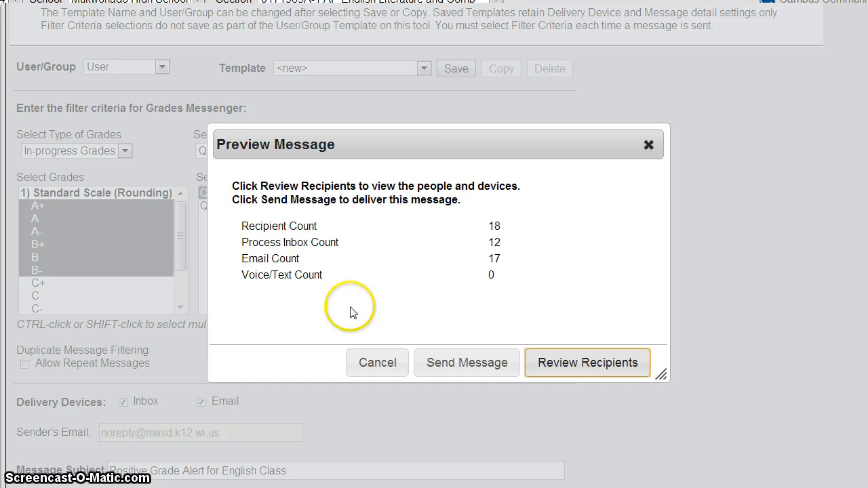
Step: Cancel the message preview without sending and confirm discarding the recipient changes
{"action": "left_click", "coordinate": [377, 363]}
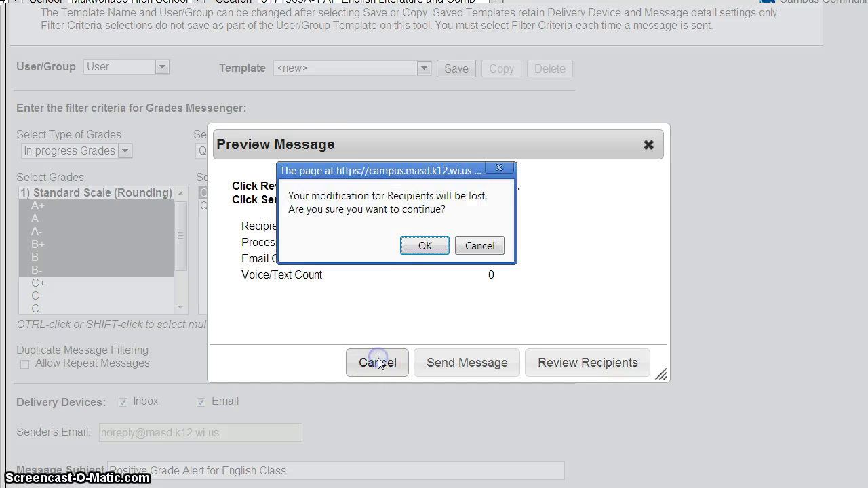
{"action": "left_click", "coordinate": [417, 248]}
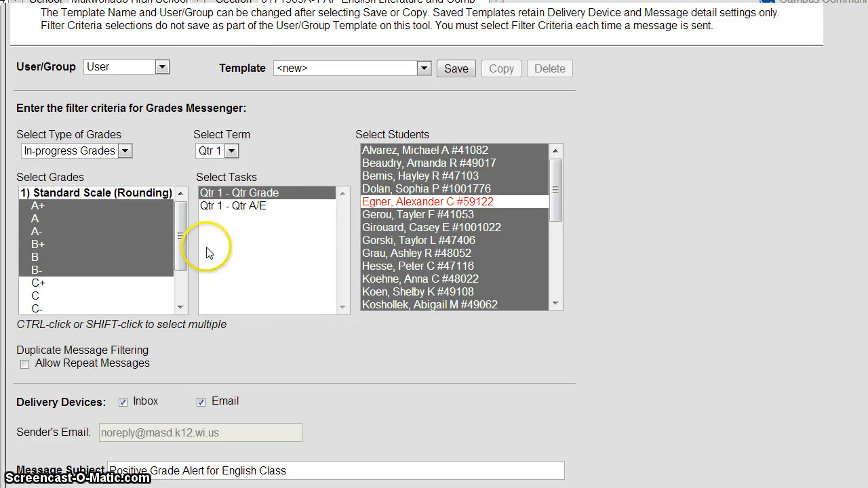
Step: Save the A+ to B- Qtr 1 settings as template 'Positive Grade Alert', then go to the Homepage
{"action": "scroll", "coordinate": [283, 310], "scroll_direction": "down", "scroll_amount": 5}
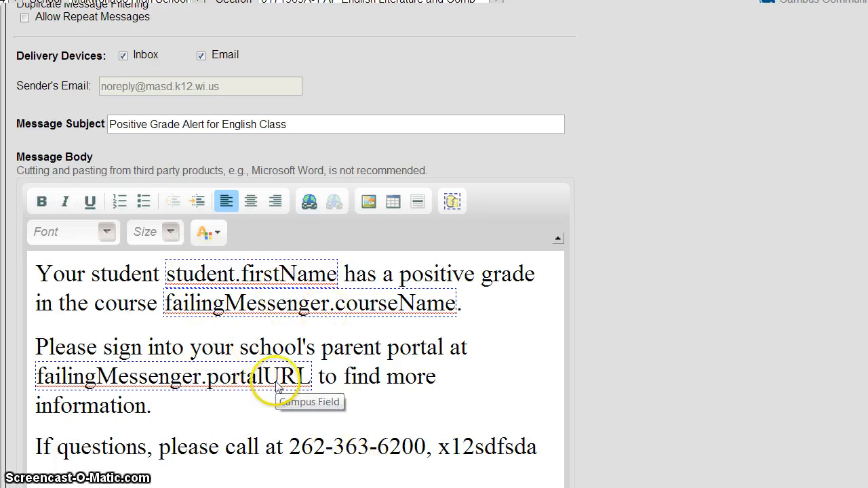
{"action": "scroll", "coordinate": [275, 383], "scroll_direction": "up", "scroll_amount": 4}
{"action": "scroll", "coordinate": [275, 381], "scroll_direction": "up", "scroll_amount": 2}
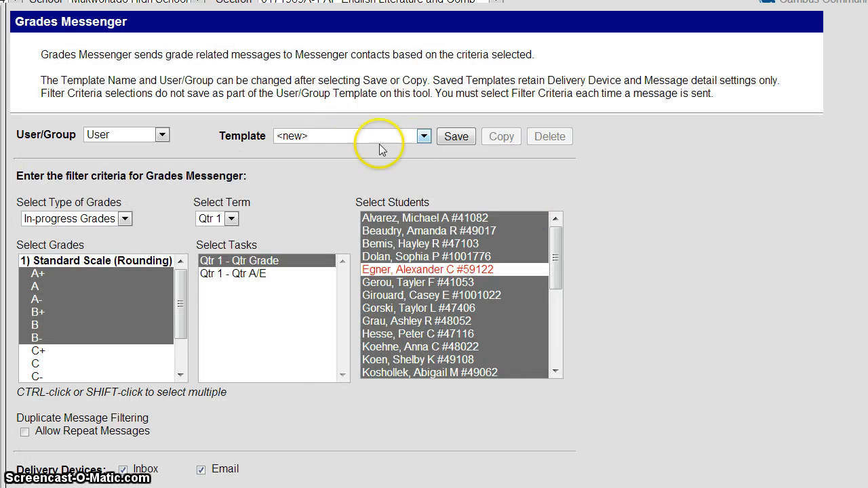
{"action": "left_click", "coordinate": [456, 136]}
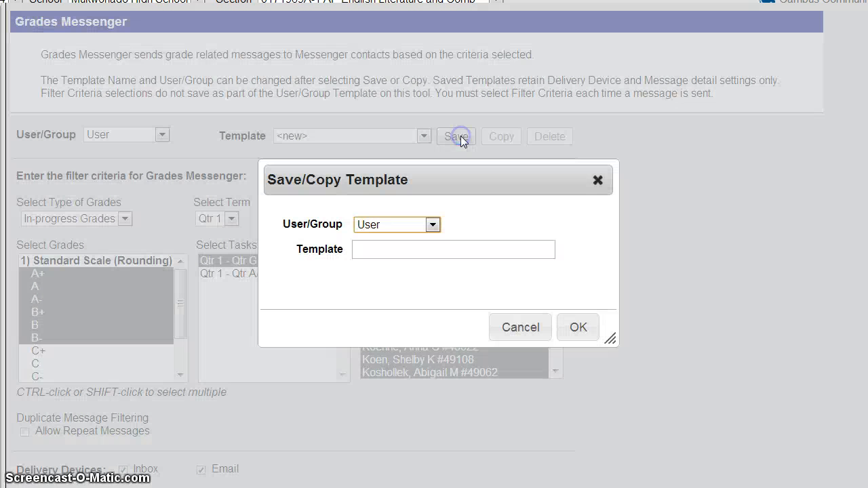
{"action": "left_click", "coordinate": [416, 251]}
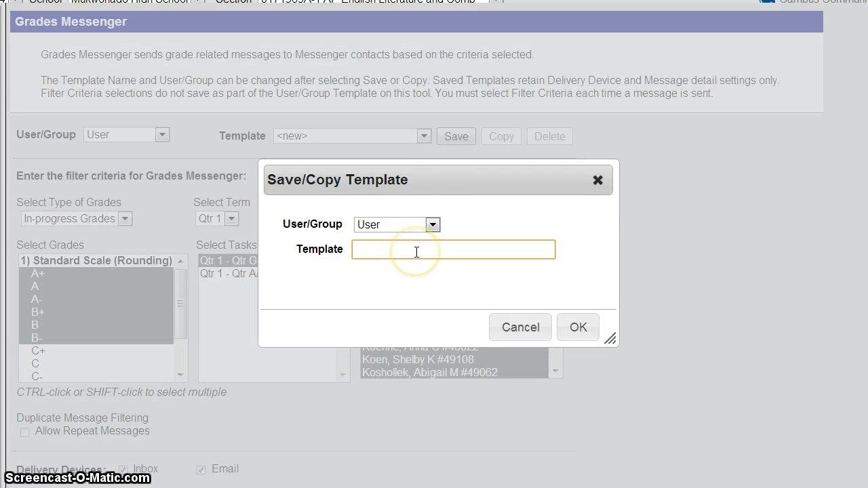
{"action": "type", "text": "Positive Grade Alert"}
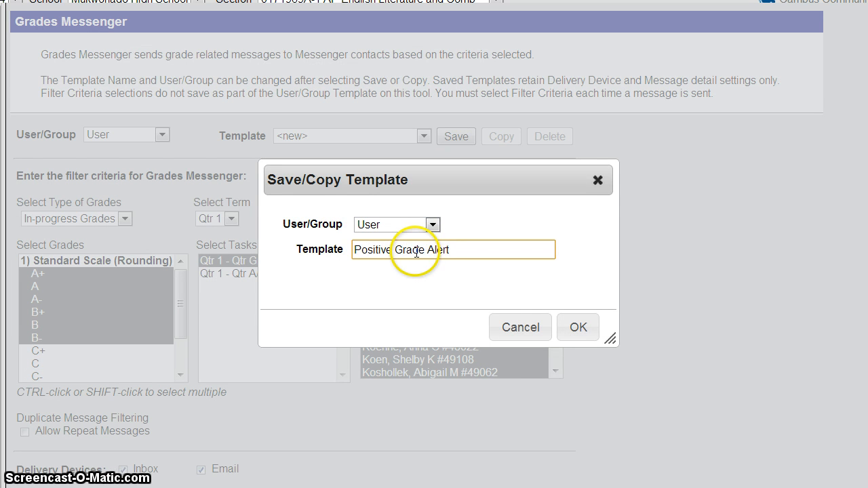
{"action": "left_click", "coordinate": [577, 327]}
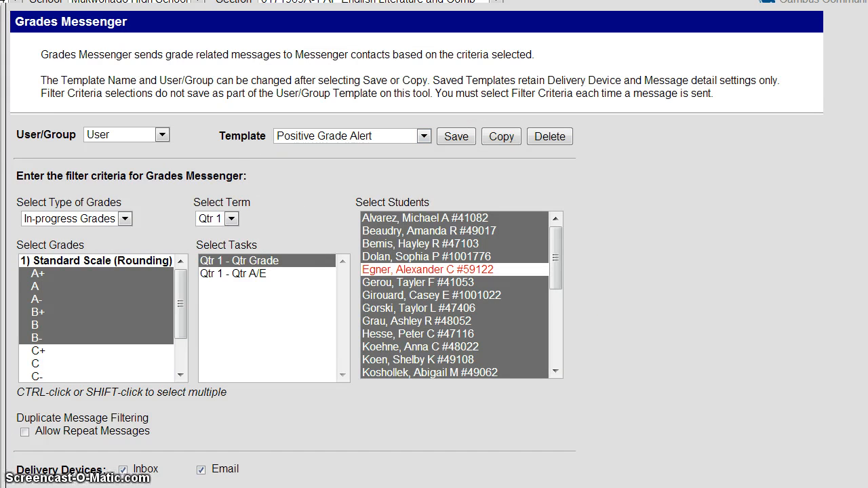
{"action": "left_click", "coordinate": [1, 96]}
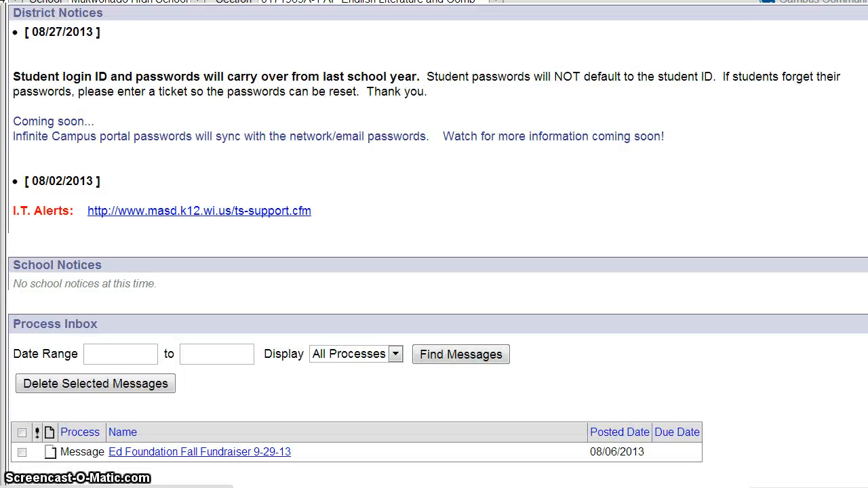
Step: Open Instruction > Messenger > Grades Messenger and select the Positive Grade Alert template
{"action": "left_click_drag", "start_coordinate": [6, 193], "coordinate": [90, 201]}
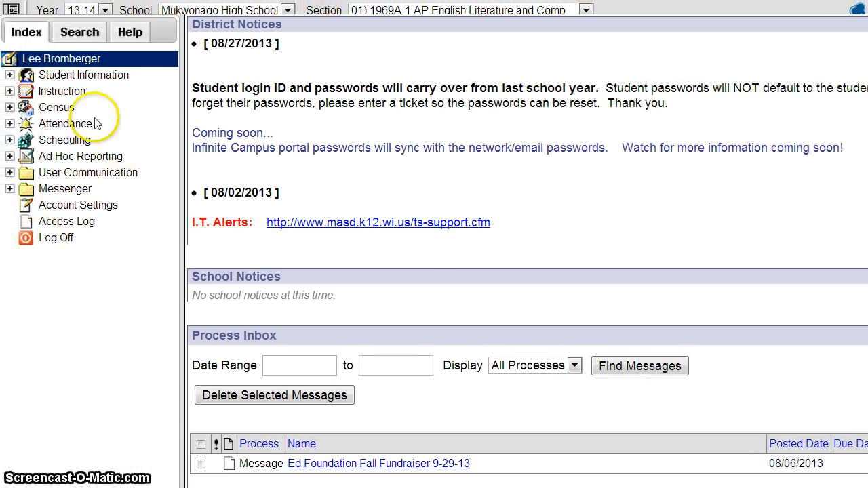
{"action": "left_click", "coordinate": [55, 94]}
{"action": "left_click", "coordinate": [81, 270]}
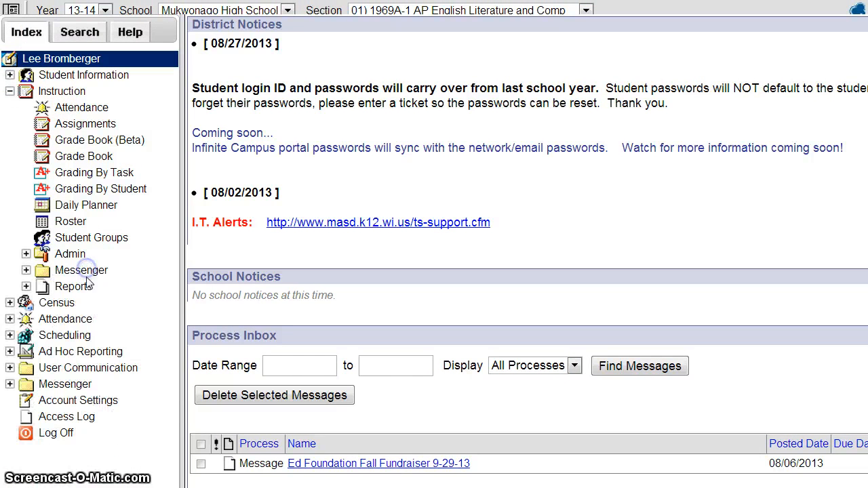
{"action": "left_click", "coordinate": [82, 270]}
{"action": "left_click", "coordinate": [112, 286]}
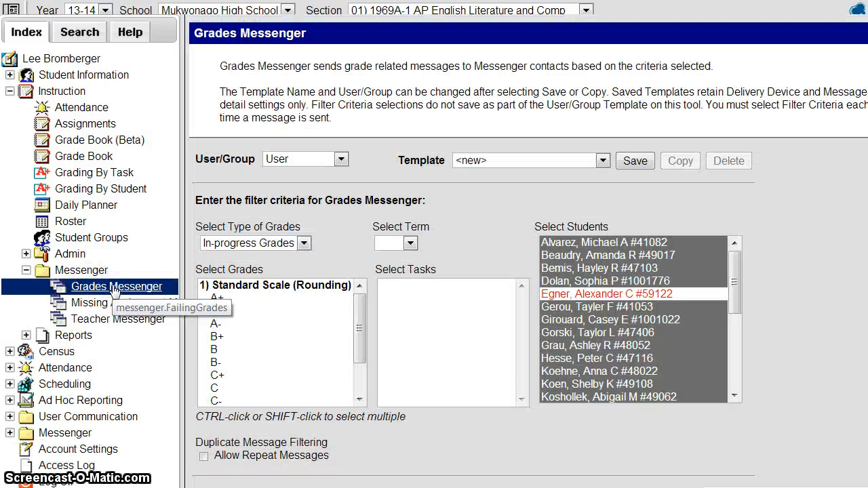
{"action": "left_click", "coordinate": [603, 161]}
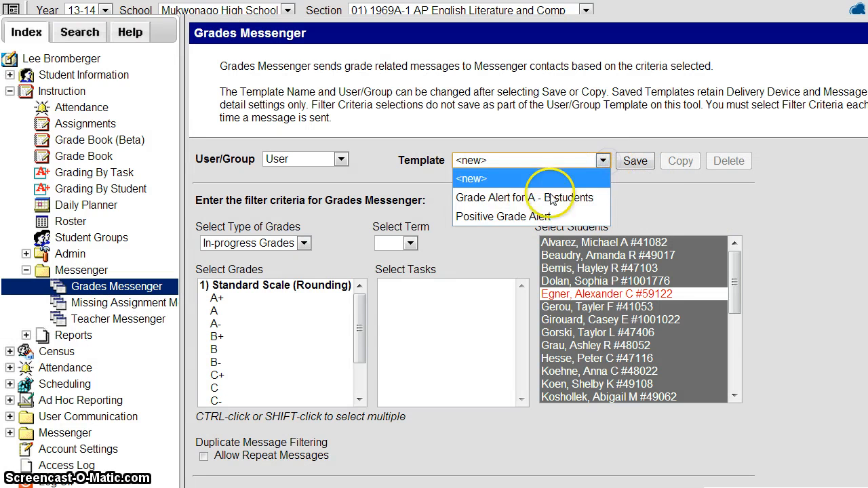
{"action": "left_click", "coordinate": [511, 217]}
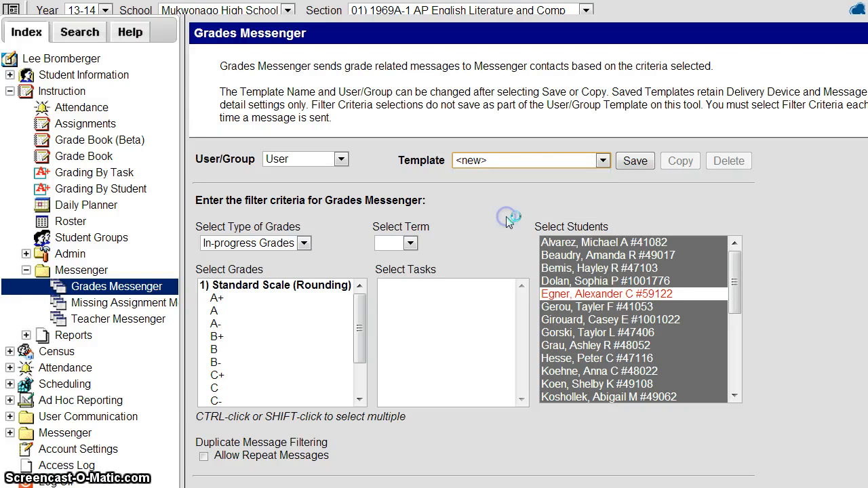